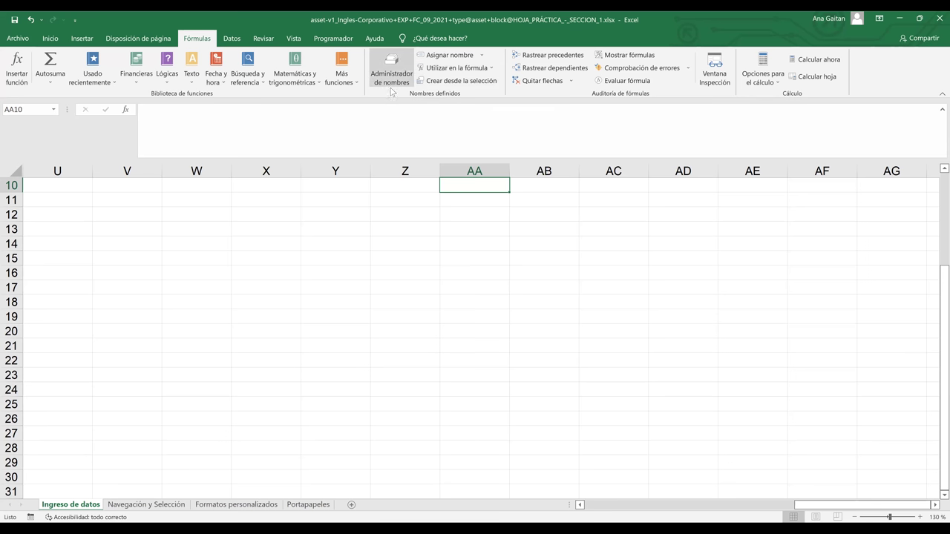
{"action": "left_click", "coordinate": [232, 40]}
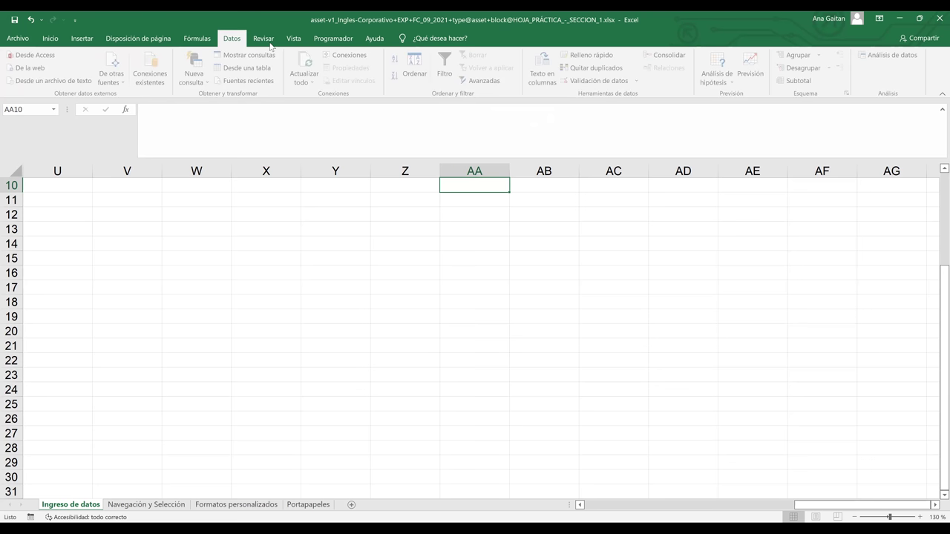
{"action": "left_click", "coordinate": [327, 39]}
{"action": "left_click", "coordinate": [365, 42]}
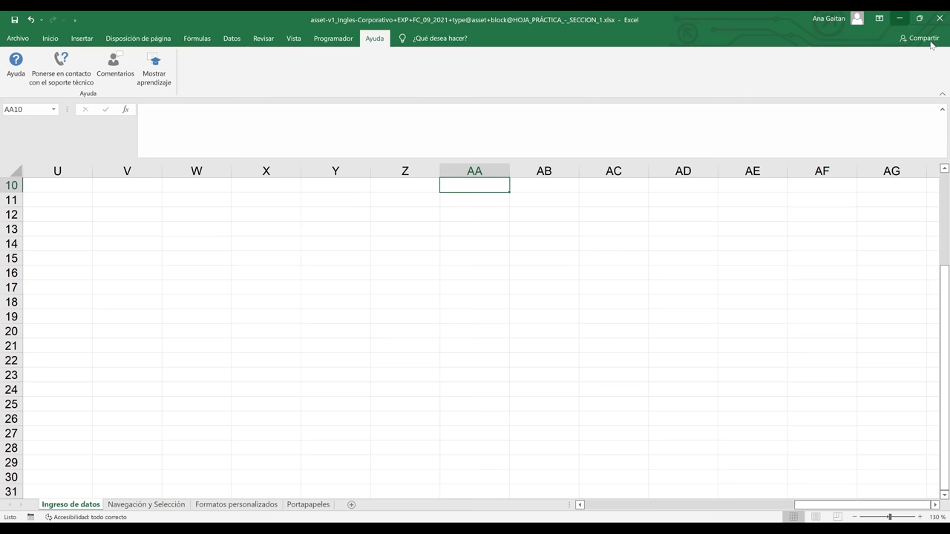
Select column Z, row 10 and finally all cells of the Ingreso de datos sheet.
{"action": "left_click", "coordinate": [418, 169]}
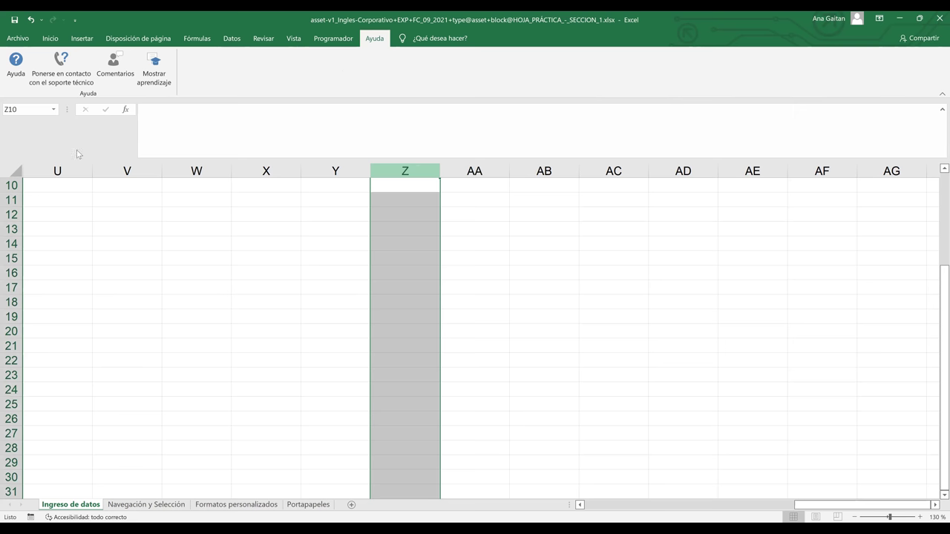
{"action": "left_click", "coordinate": [9, 186]}
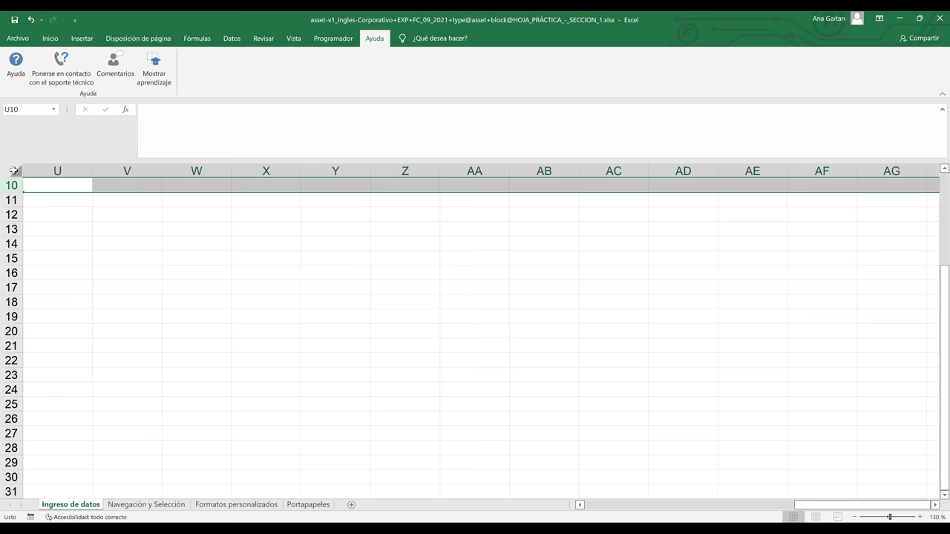
{"action": "left_click", "coordinate": [13, 171]}
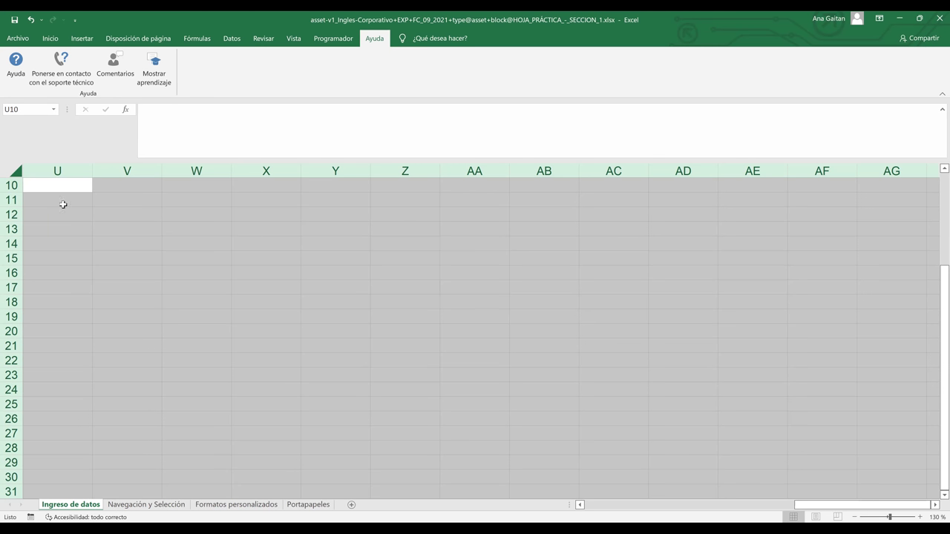
{"action": "left_click", "coordinate": [40, 195]}
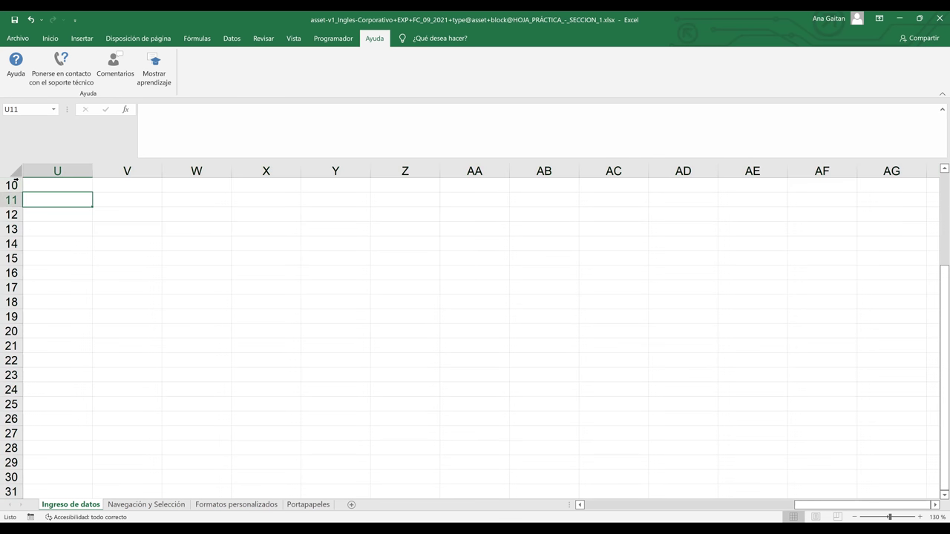
{"action": "left_click", "coordinate": [234, 260]}
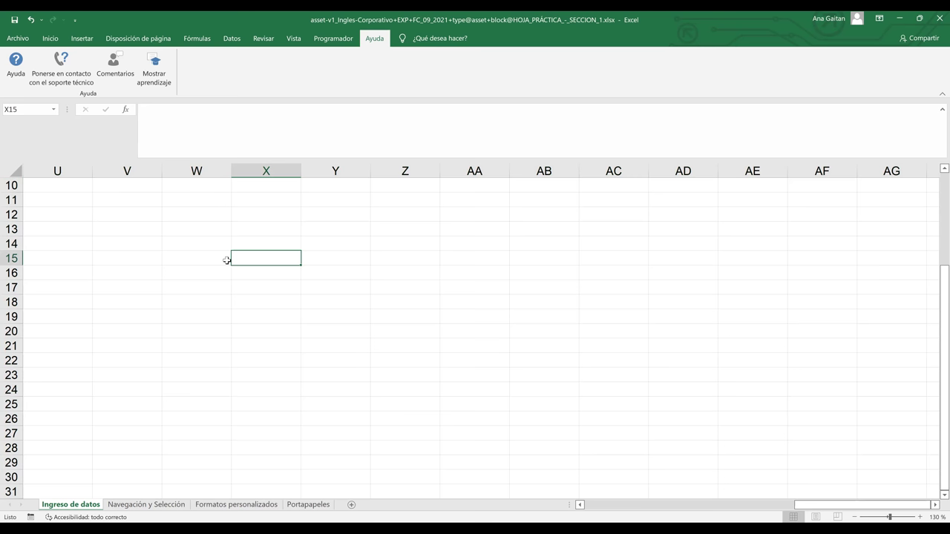
{"action": "left_click", "coordinate": [14, 172]}
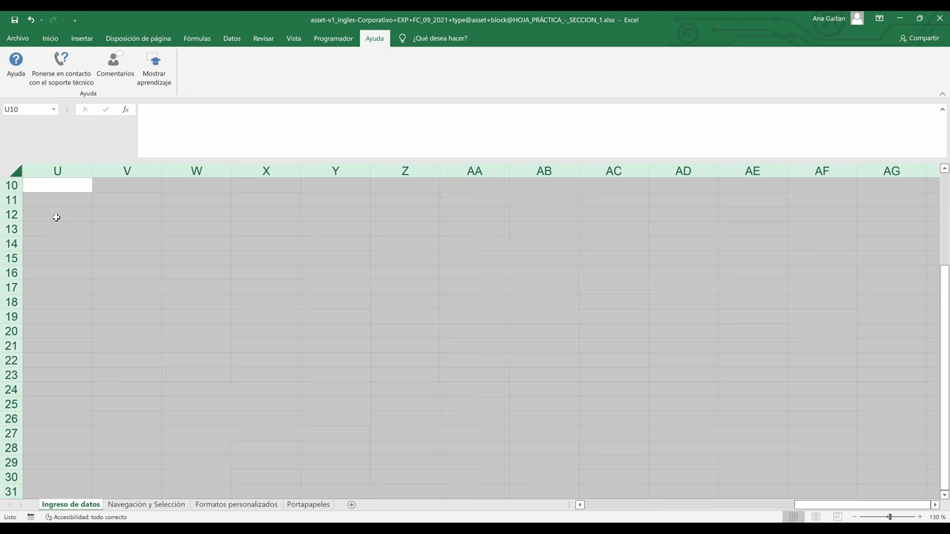
Select the cell range U10:U22 in column U.
{"action": "key", "text": "Down"}
{"action": "key", "text": "Down"}
{"action": "left_click", "coordinate": [47, 187]}
{"action": "key", "text": "shift+Down"}
{"action": "key", "text": "shift+Down"}
{"action": "key", "text": "shift+Down"}
{"action": "key", "text": "shift+Down"}
{"action": "key", "text": "shift+Down"}
{"action": "key", "text": "shift+Down"}
{"action": "key", "text": "shift+Down"}
{"action": "key", "text": "shift+Down"}
{"action": "key", "text": "shift+Down"}
{"action": "key", "text": "shift+Down"}
{"action": "key", "text": "shift+Down"}
{"action": "key", "text": "shift+Down"}
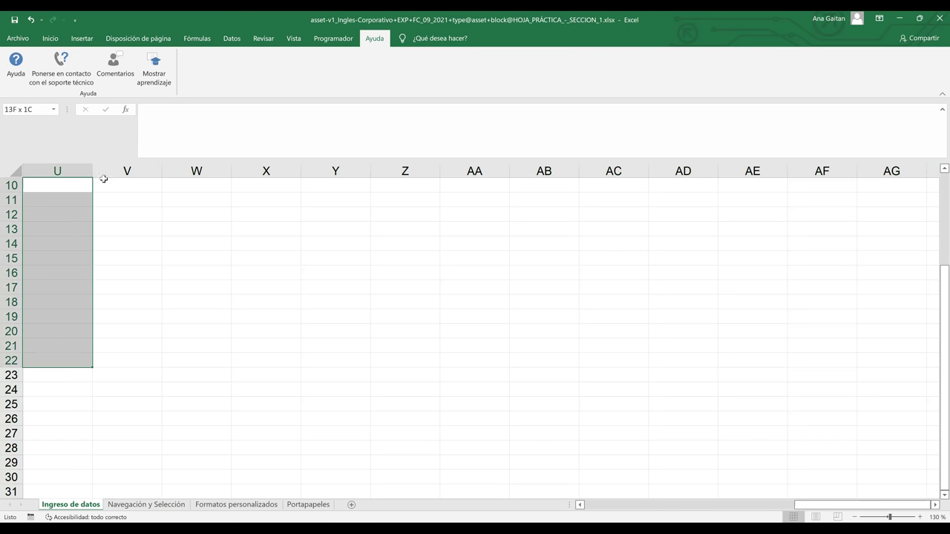
Select the block of cells U10:AD22, then release it by selecting the single cell BT128.
{"action": "key", "text": "Right"}
{"action": "key", "text": "Right"}
{"action": "key", "text": "ctrl+shift+Down"}
{"action": "left_click", "coordinate": [51, 186]}
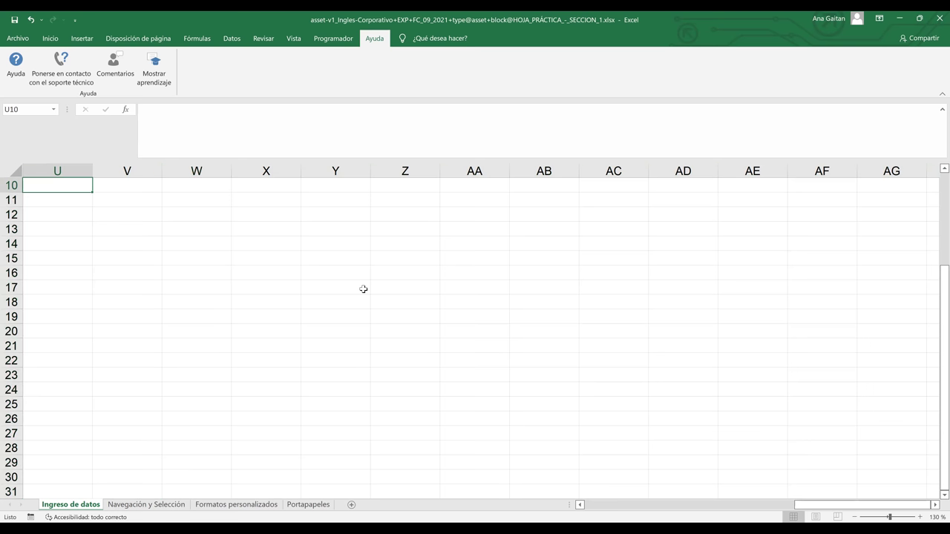
{"action": "left_click", "coordinate": [698, 364], "text": "shift"}
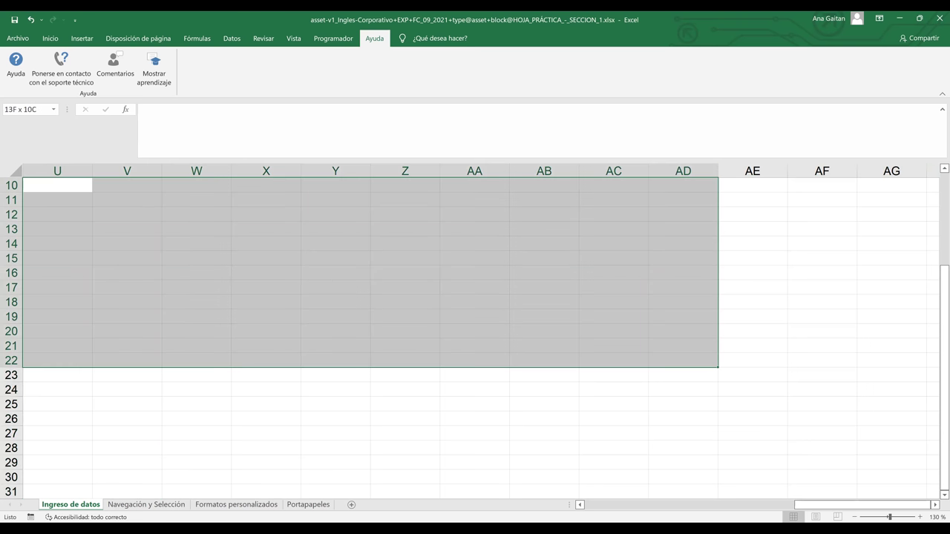
{"action": "left_click", "coordinate": [426, 417]}
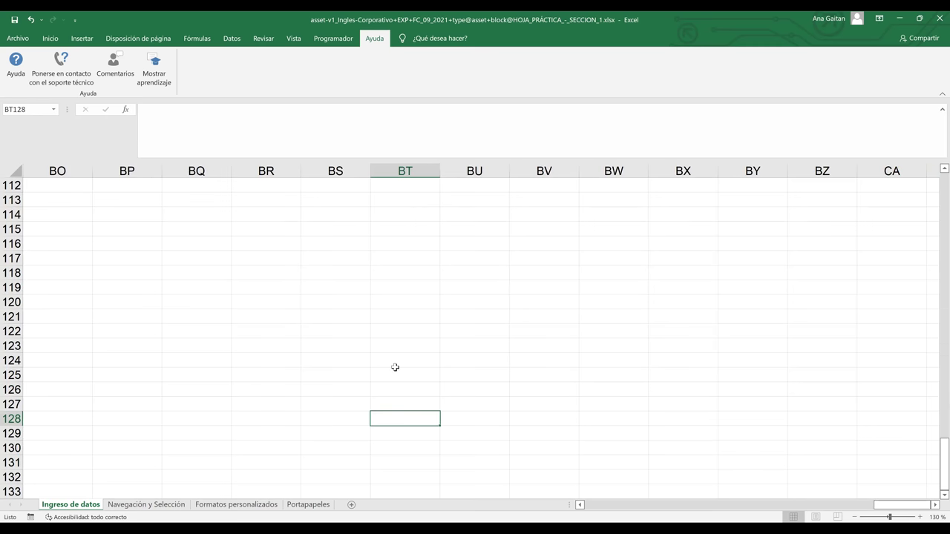
Select all cells of the sheet and fill them with yellow.
{"action": "left_click", "coordinate": [12, 170]}
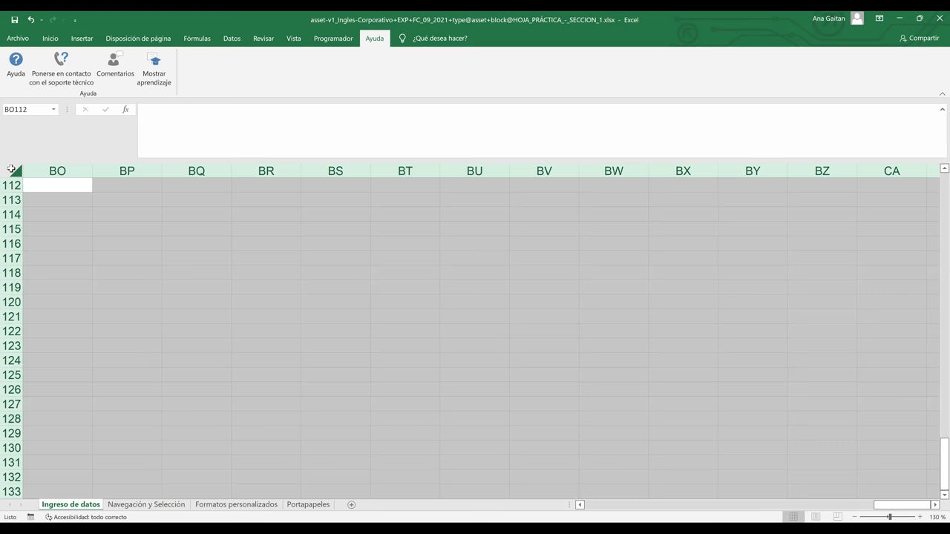
{"action": "left_click", "coordinate": [51, 39]}
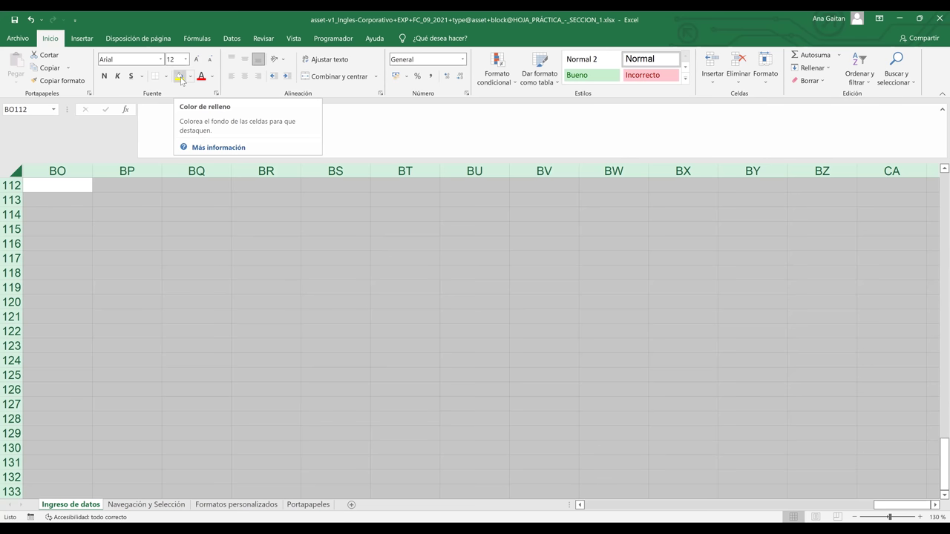
{"action": "left_click", "coordinate": [179, 77]}
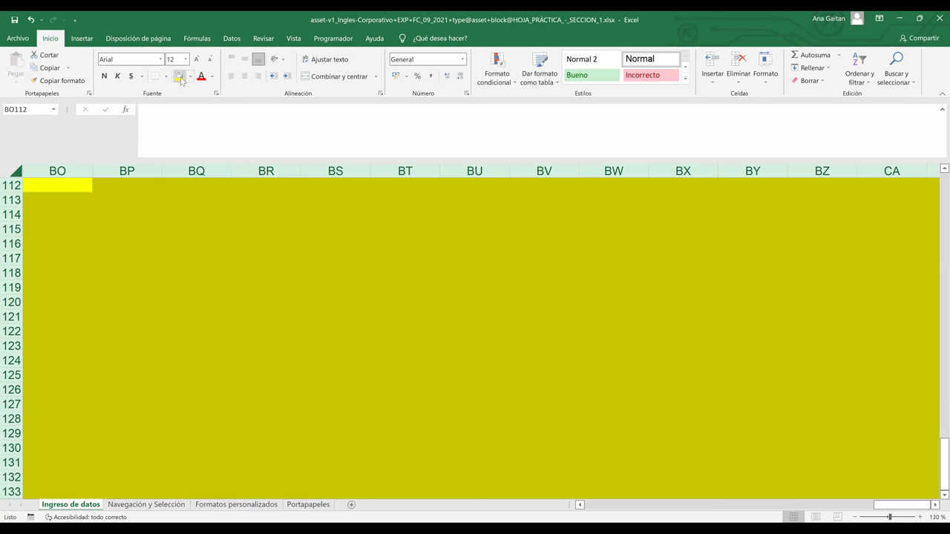
{"action": "left_click", "coordinate": [480, 342]}
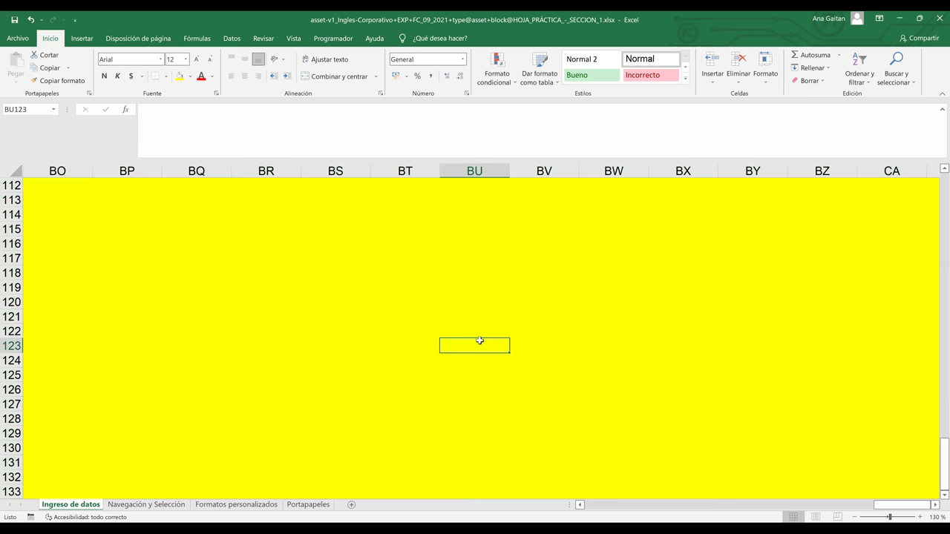
Return to cell A1 and view the sheet at 10% zoom to examine how far the yellow fill extends.
{"action": "key", "text": "ctrl+Up"}
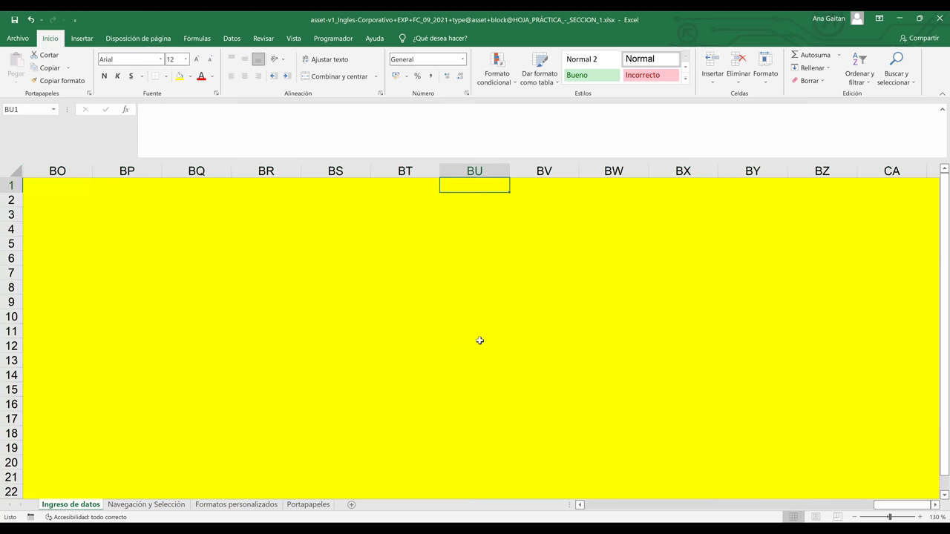
{"action": "key", "text": "ctrl+Left"}
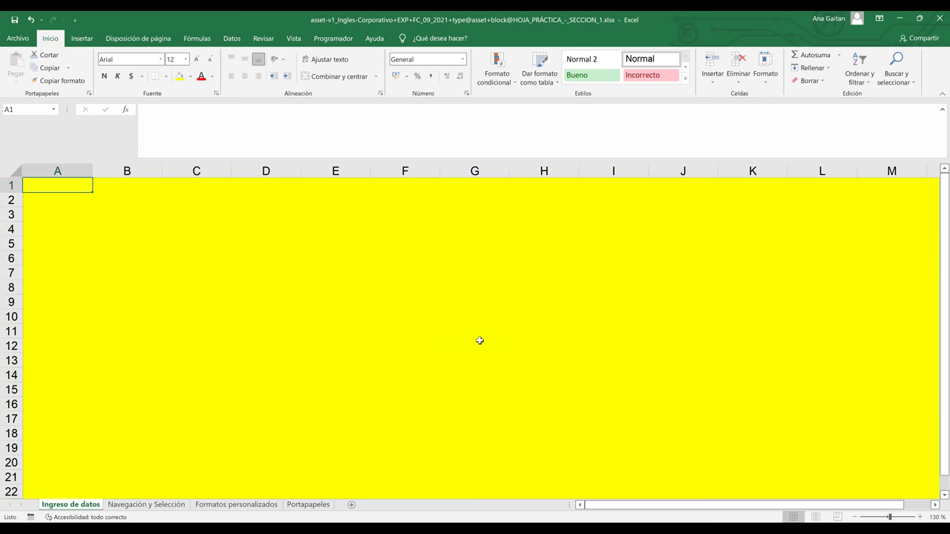
{"action": "left_click", "coordinate": [855, 518]}
{"action": "left_click", "coordinate": [854, 517]}
{"action": "left_click", "coordinate": [855, 518]}
{"action": "left_click", "coordinate": [854, 518]}
{"action": "left_click", "coordinate": [854, 517]}
{"action": "left_click", "coordinate": [854, 518]}
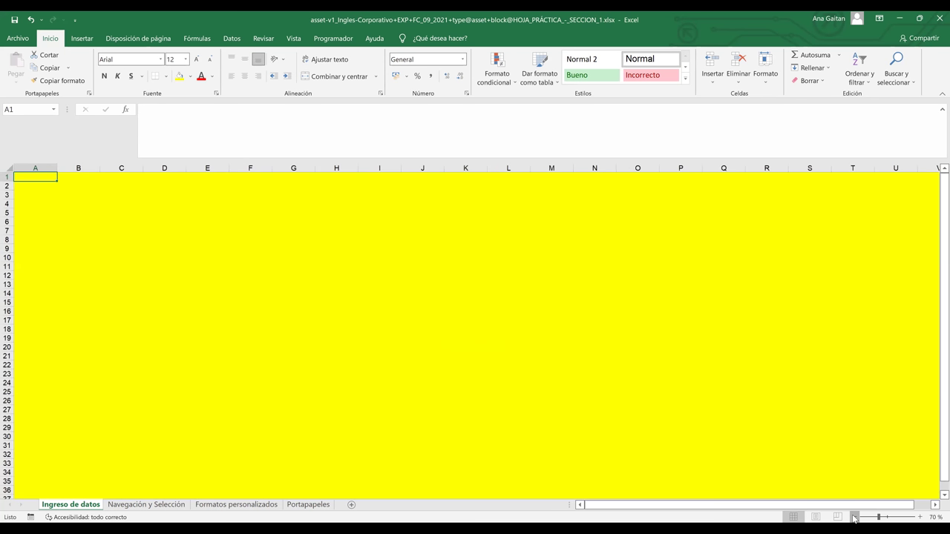
{"action": "left_click", "coordinate": [855, 518]}
{"action": "left_click", "coordinate": [855, 518]}
{"action": "left_click", "coordinate": [855, 517]}
{"action": "left_click", "coordinate": [855, 517]}
{"action": "left_click", "coordinate": [855, 517]}
{"action": "left_click", "coordinate": [855, 517]}
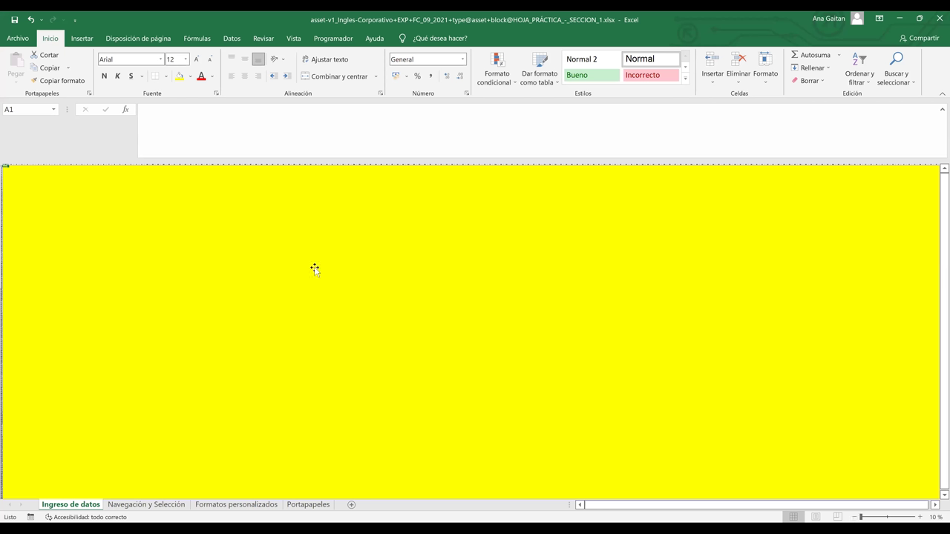
{"action": "left_click", "coordinate": [179, 227]}
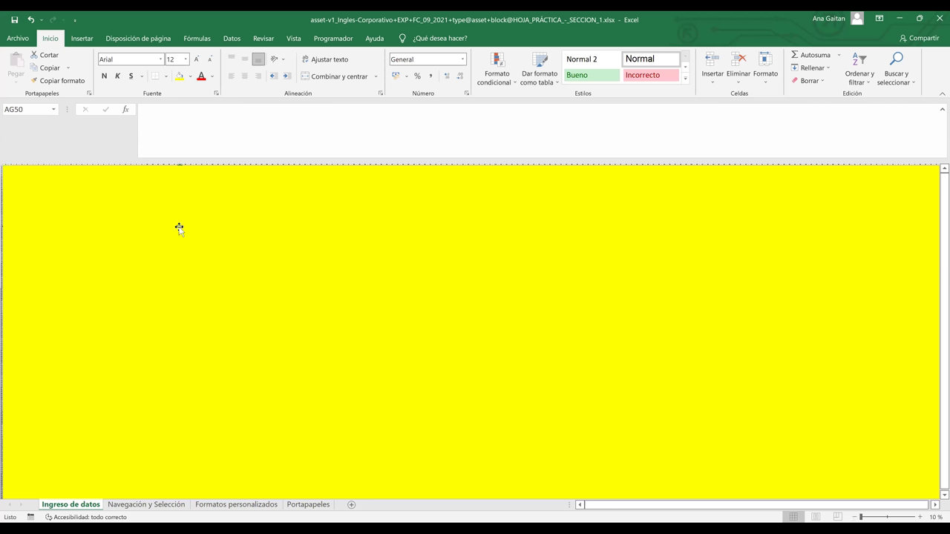
Select the whole sheet and change its fill colour to light green.
{"action": "left_click", "coordinate": [2, 165]}
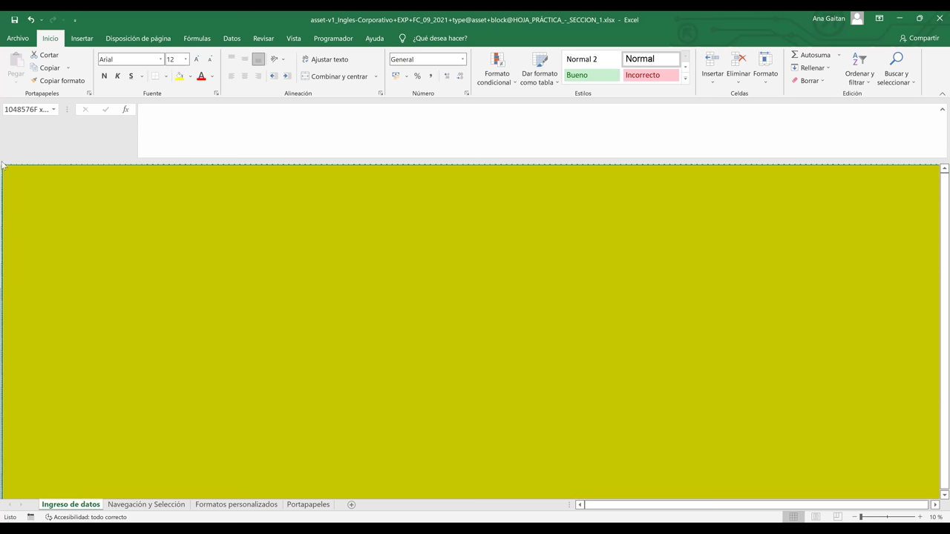
{"action": "left_click", "coordinate": [189, 77]}
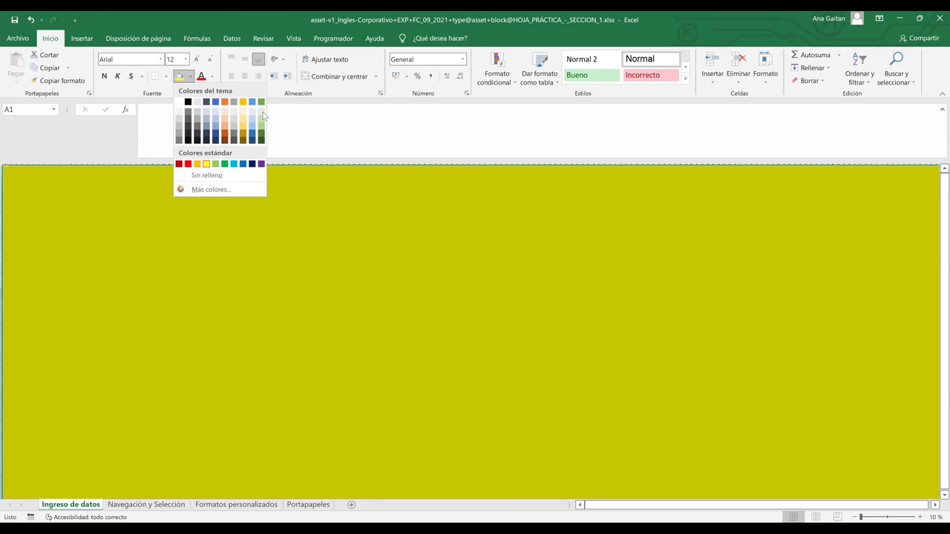
{"action": "left_click", "coordinate": [284, 213]}
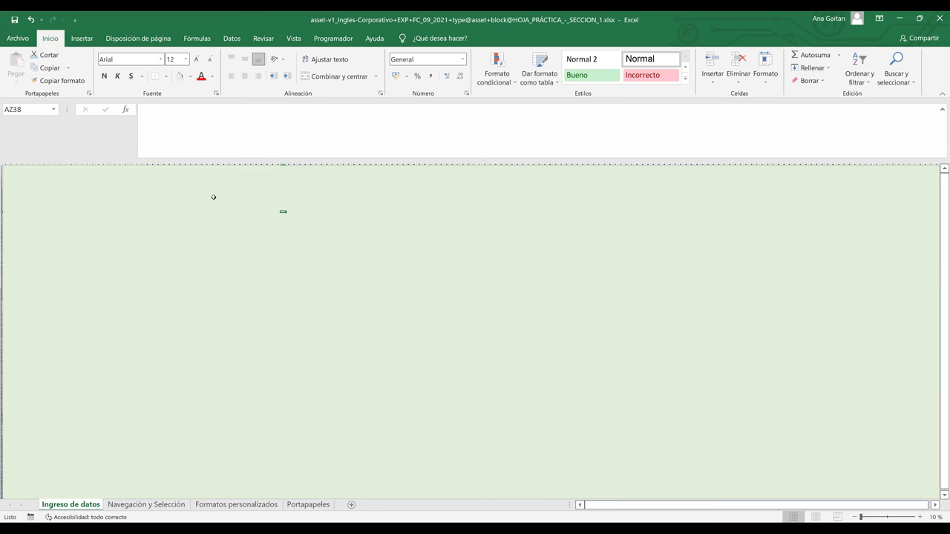
Fill a large rectangular block of cells starting at AM26 with dark orange.
{"action": "left_click_drag", "start_coordinate": [210, 197], "coordinate": [420, 263]}
{"action": "left_click_drag", "start_coordinate": [629, 322], "coordinate": [631, 322]}
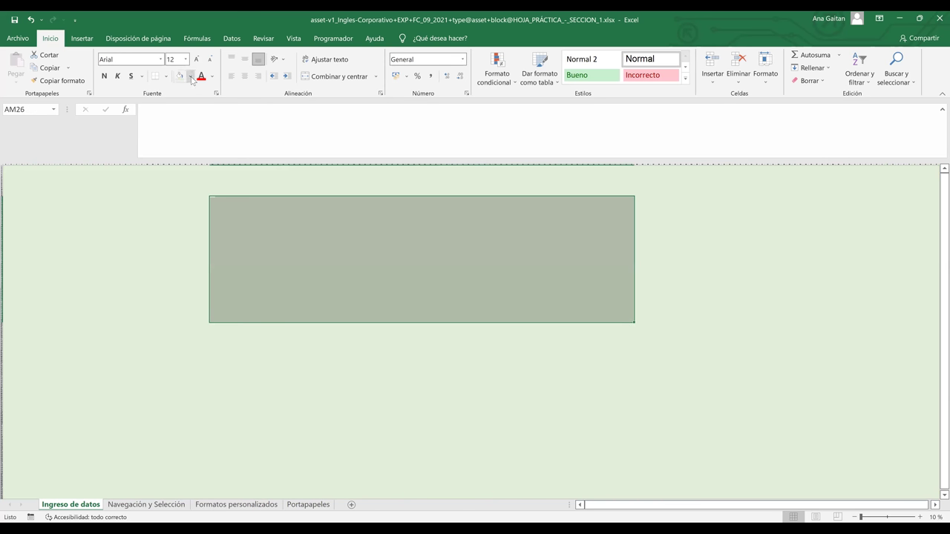
{"action": "left_click", "coordinate": [311, 395]}
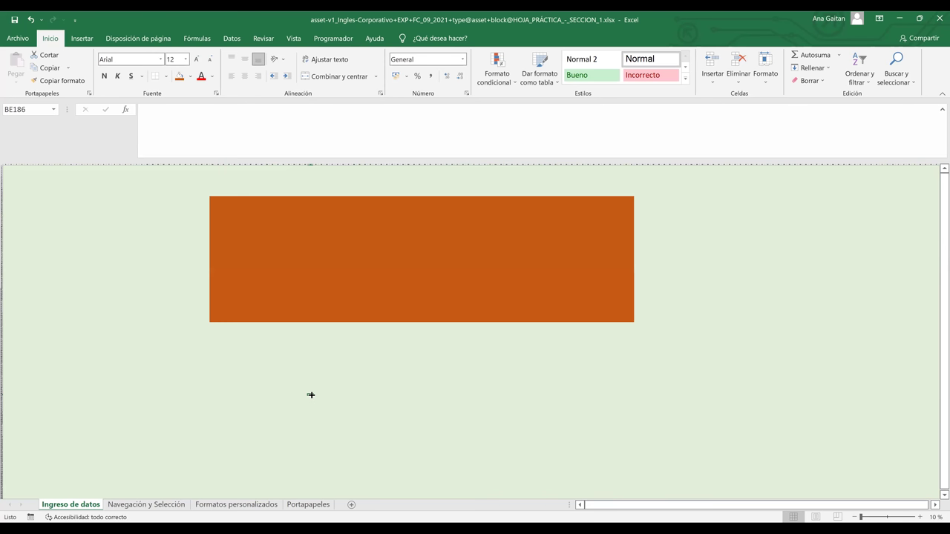
Undo the dark orange block fill and the light green sheet fill.
{"action": "key", "text": "ctrl+z"}
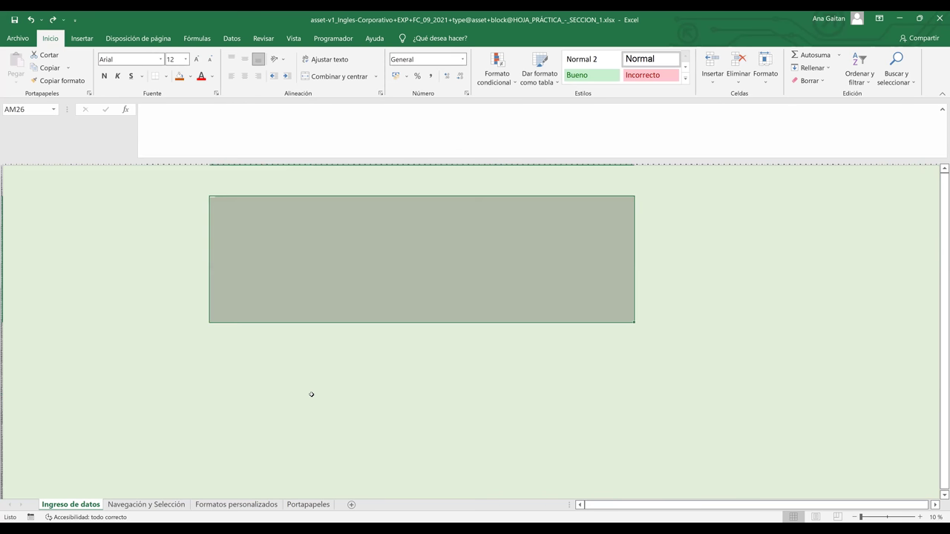
{"action": "key", "text": "ctrl+z"}
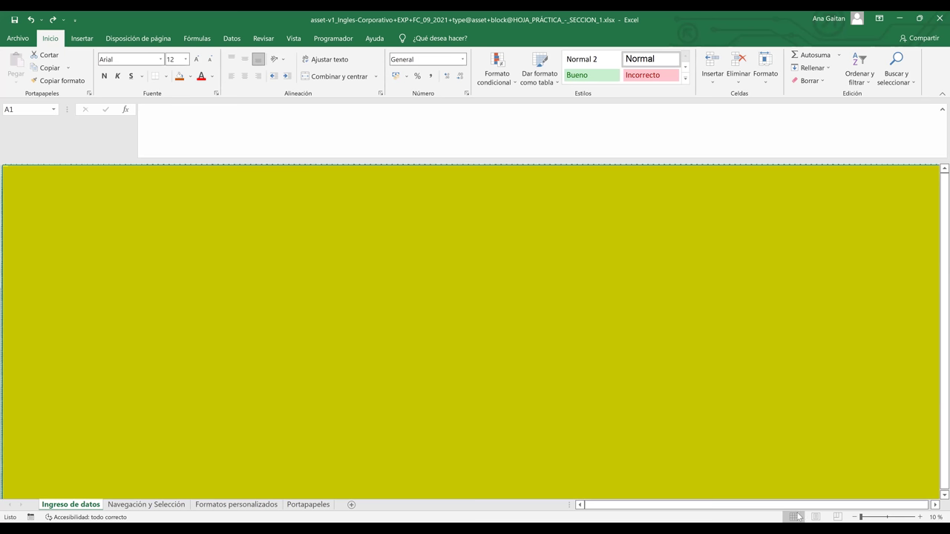
Remove the fill colour from all cells of the sheet with Sin relleno.
{"action": "left_click", "coordinate": [919, 517]}
{"action": "left_click", "coordinate": [919, 517]}
{"action": "left_click", "coordinate": [919, 518]}
{"action": "left_click", "coordinate": [919, 518]}
{"action": "left_click", "coordinate": [919, 517]}
{"action": "left_click", "coordinate": [919, 518]}
{"action": "left_click", "coordinate": [919, 517]}
{"action": "left_click", "coordinate": [919, 517]}
{"action": "left_click", "coordinate": [919, 518]}
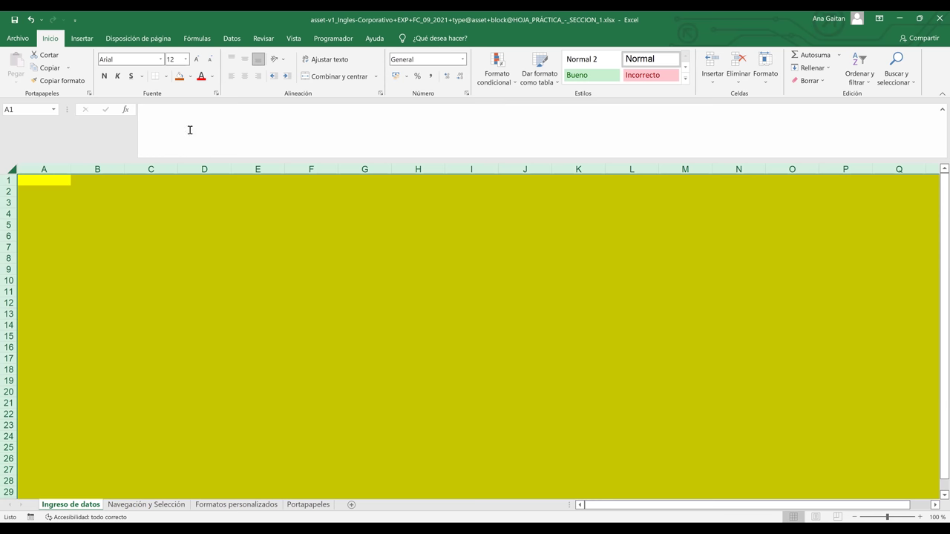
{"action": "left_click", "coordinate": [192, 76]}
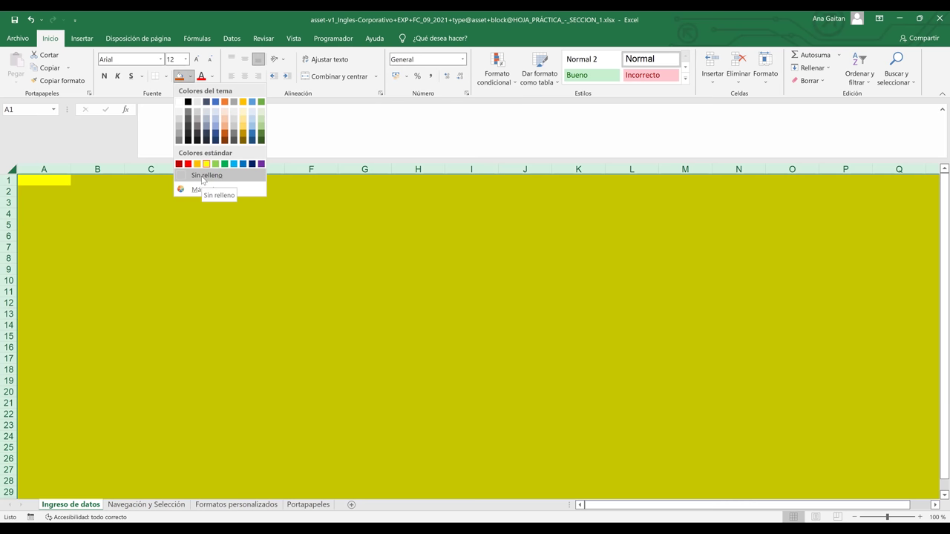
{"action": "left_click", "coordinate": [202, 176]}
{"action": "left_click", "coordinate": [198, 247]}
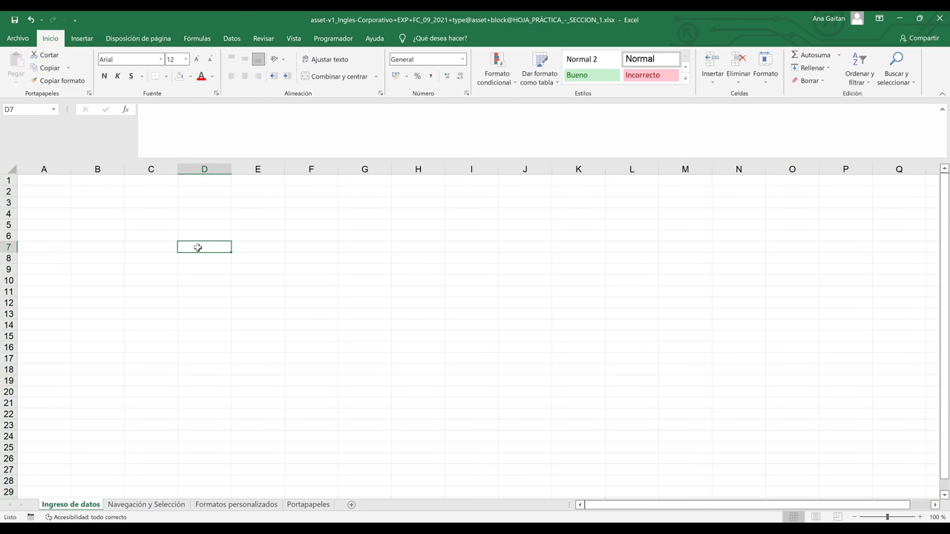
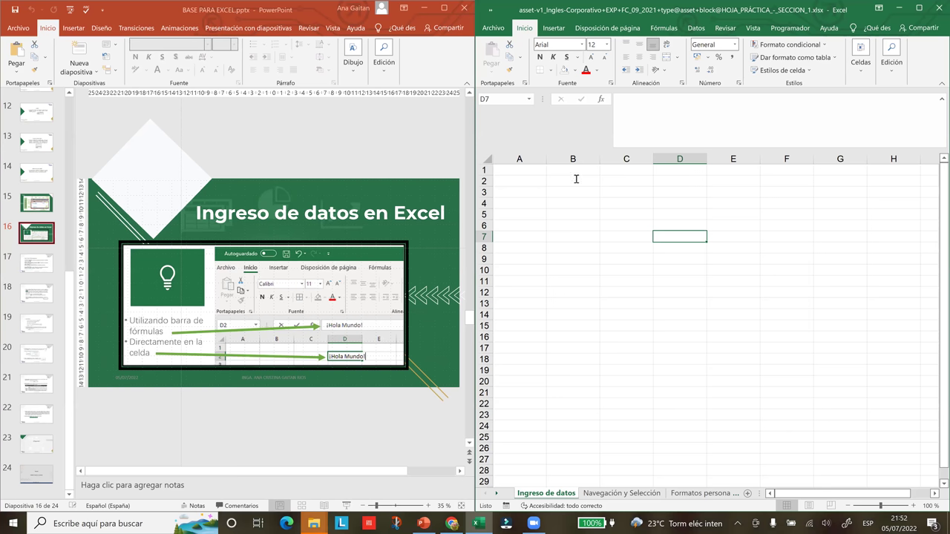
Enter the text "hola" directly in cell B2.
{"action": "left_click", "coordinate": [576, 179]}
{"action": "type", "text": "hola"}
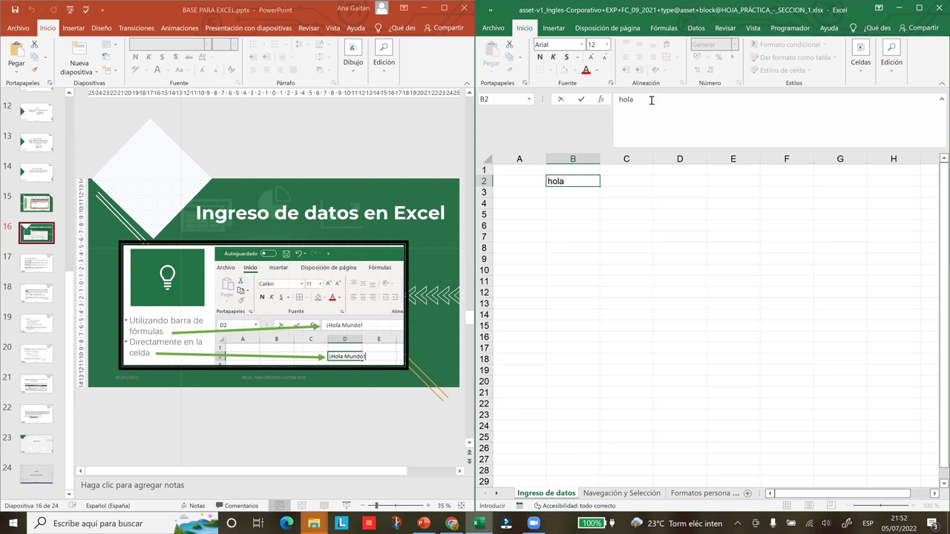
Enter the number 123 in cell D2 through the formula bar.
{"action": "left_click", "coordinate": [683, 179]}
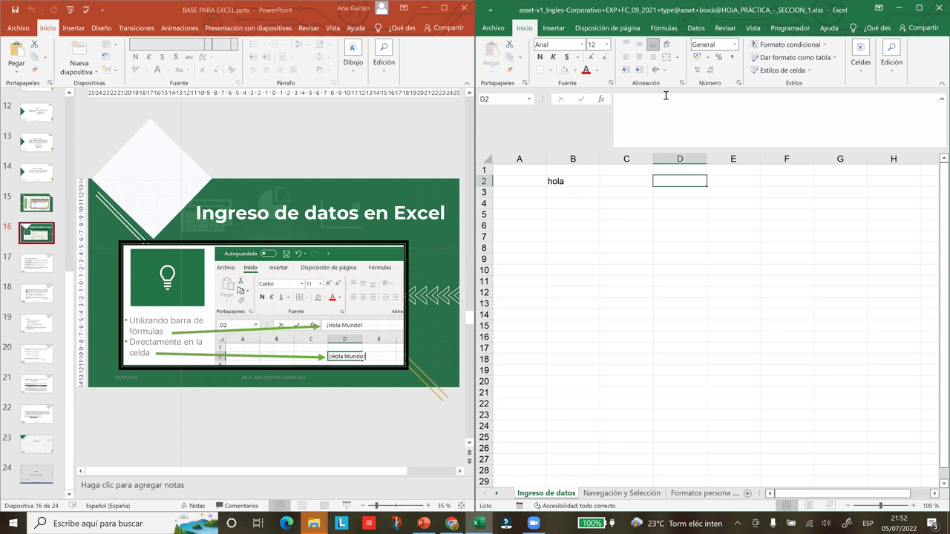
{"action": "left_click", "coordinate": [606, 99]}
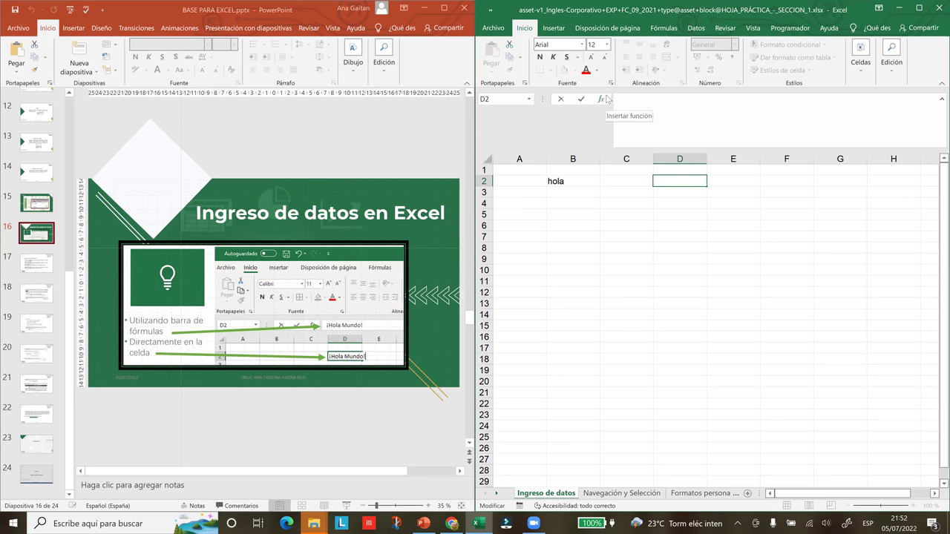
{"action": "type", "text": "123"}
{"action": "key", "text": "Return"}
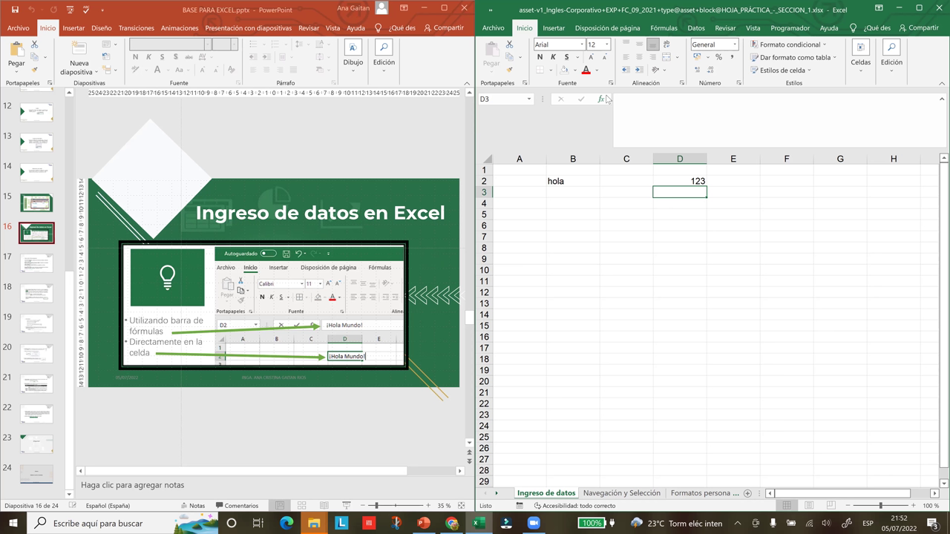
Try left and right horizontal alignment on the number 123 in cell D2.
{"action": "left_click", "coordinate": [573, 182]}
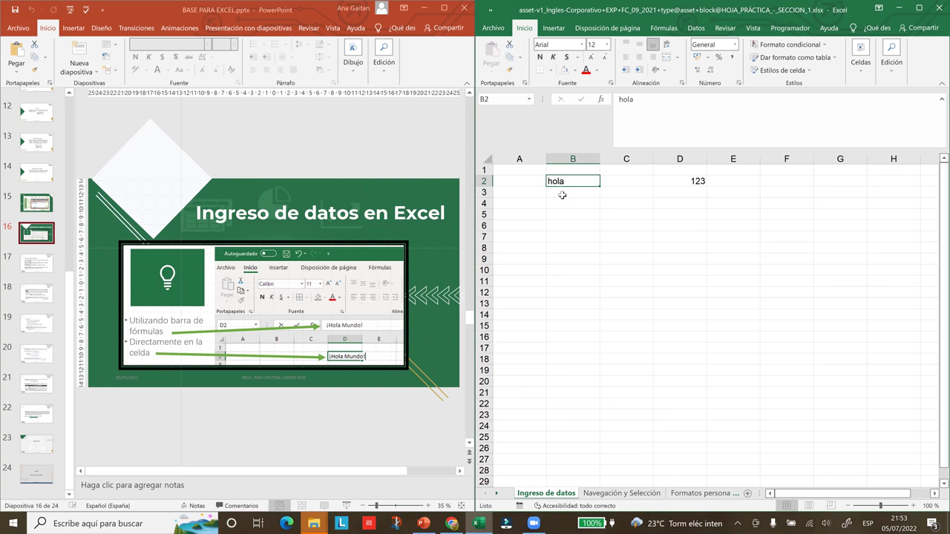
{"action": "left_click", "coordinate": [689, 179]}
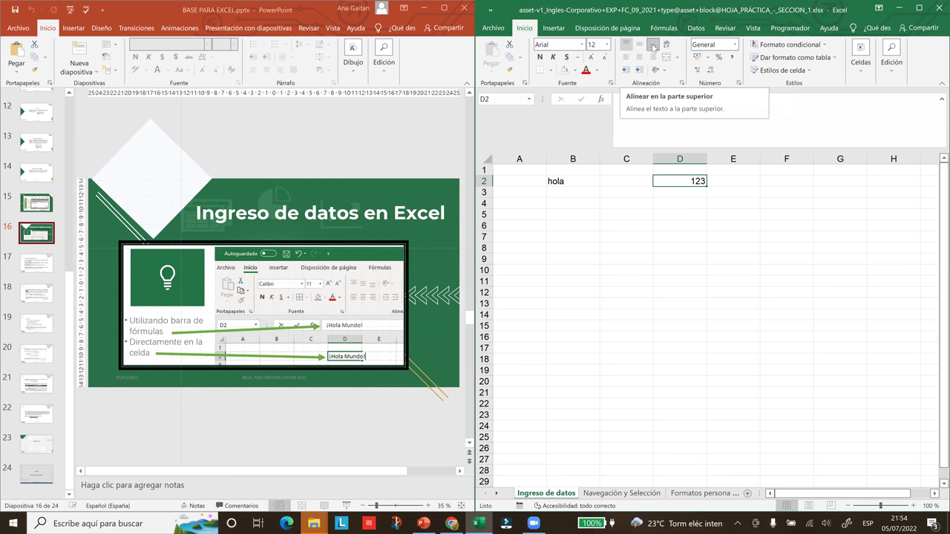
{"action": "left_click", "coordinate": [653, 45]}
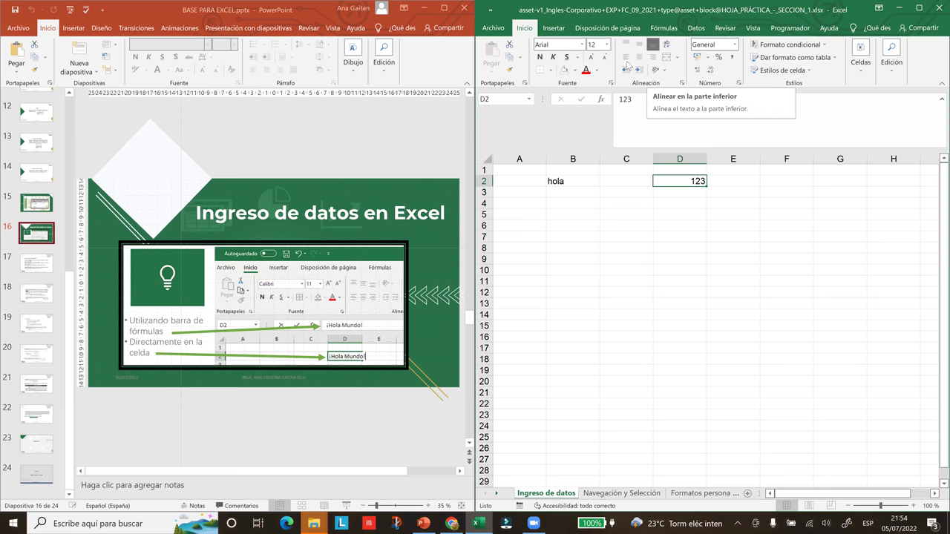
{"action": "left_click", "coordinate": [626, 58]}
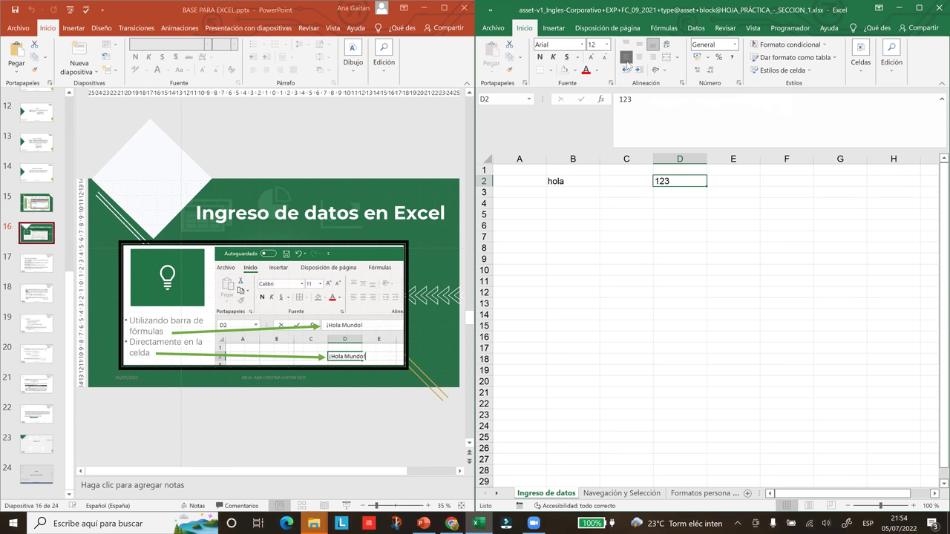
{"action": "left_click", "coordinate": [650, 59]}
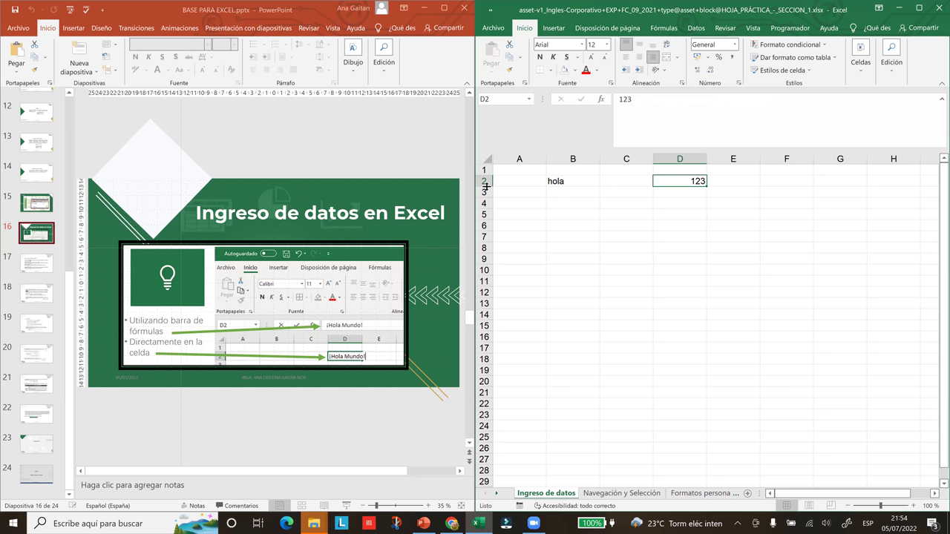
Make row 2 taller and try middle and bottom vertical alignment on cell D2.
{"action": "left_click_drag", "start_coordinate": [486, 187], "coordinate": [490, 202]}
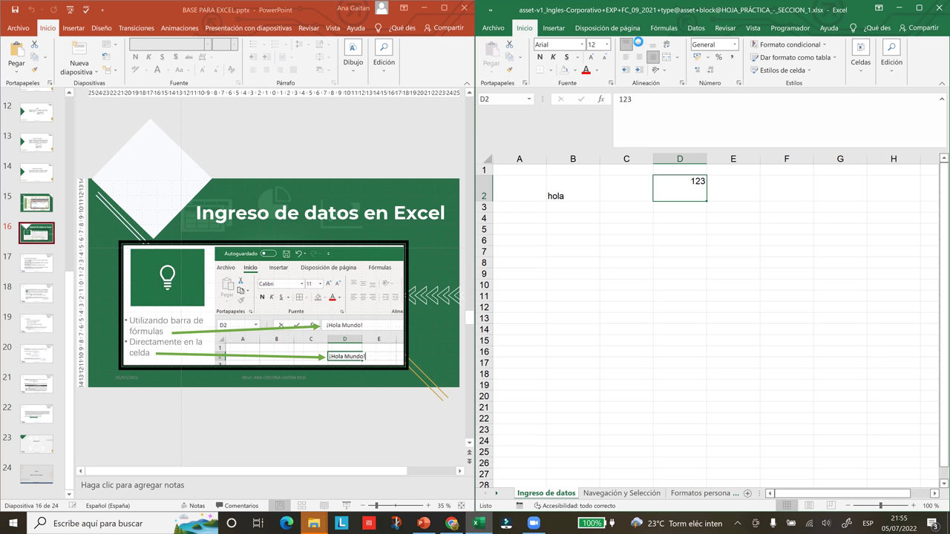
{"action": "left_click", "coordinate": [639, 45]}
{"action": "left_click", "coordinate": [639, 44]}
{"action": "left_click", "coordinate": [639, 45]}
{"action": "left_click", "coordinate": [639, 44]}
{"action": "left_click", "coordinate": [639, 44]}
{"action": "left_click", "coordinate": [645, 46]}
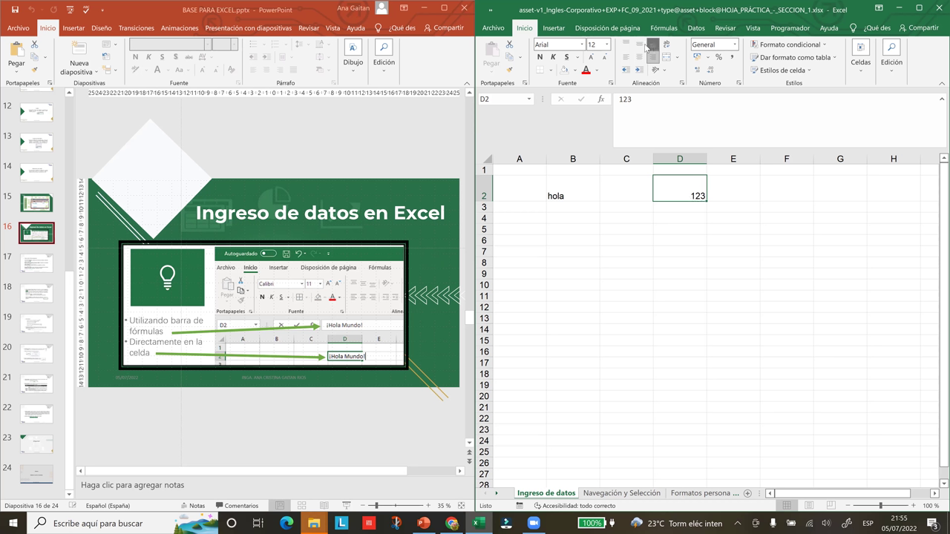
Center the number in cell D2 both horizontally and vertically, trying top alignment on the way.
{"action": "left_click", "coordinate": [639, 45]}
{"action": "left_click", "coordinate": [625, 45]}
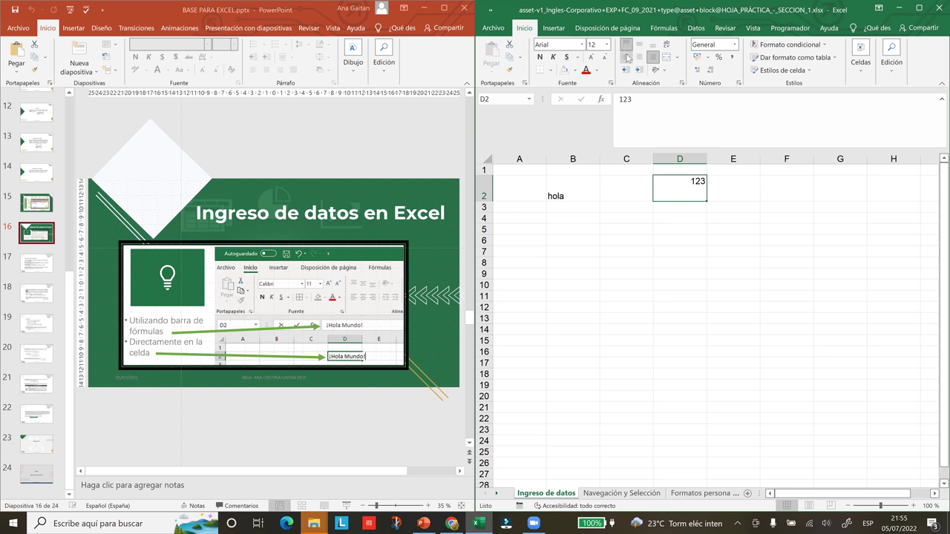
{"action": "left_click", "coordinate": [640, 58]}
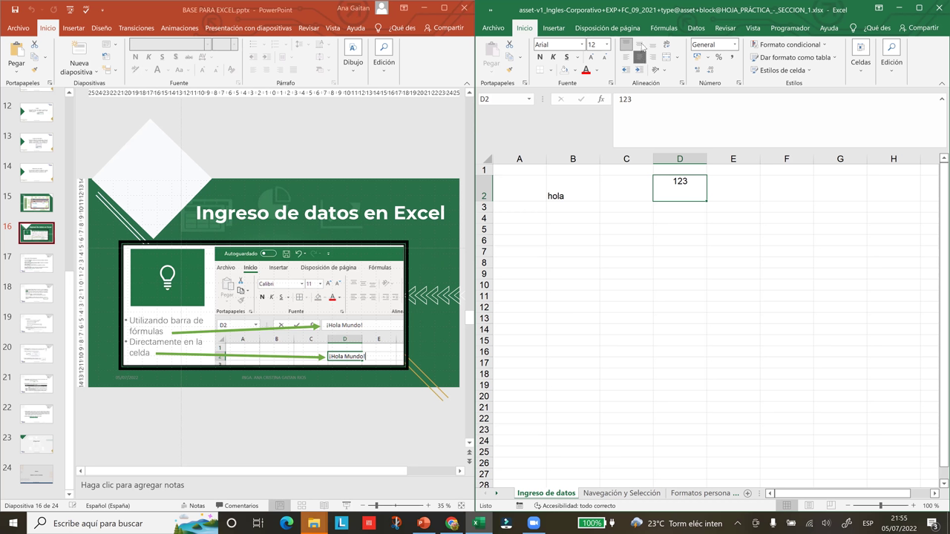
{"action": "left_click", "coordinate": [643, 45]}
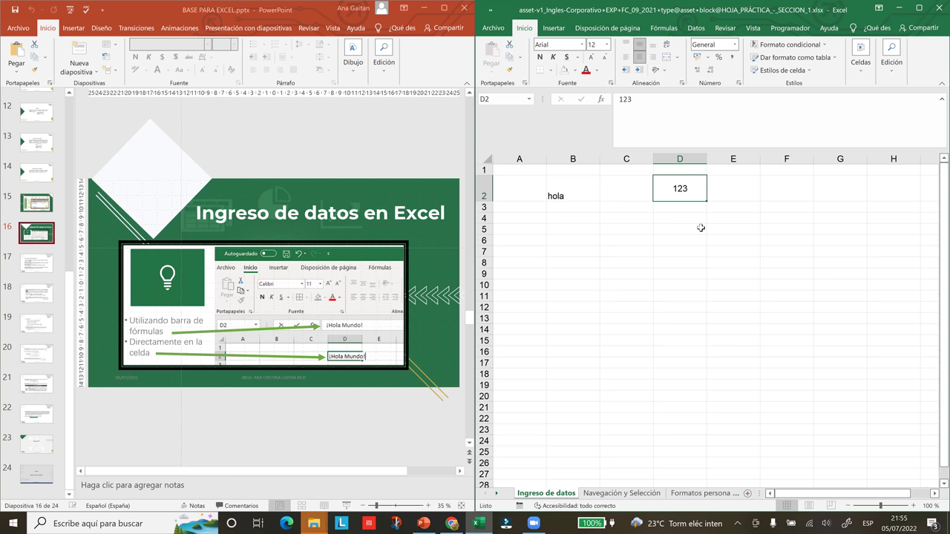
Run cell D2 through the other alignment options, finishing with middle vertical and left horizontal alignment.
{"action": "left_click", "coordinate": [653, 45]}
{"action": "left_click", "coordinate": [654, 57]}
{"action": "left_click", "coordinate": [639, 57]}
{"action": "left_click", "coordinate": [626, 45]}
{"action": "left_click", "coordinate": [640, 44]}
{"action": "left_click", "coordinate": [626, 58]}
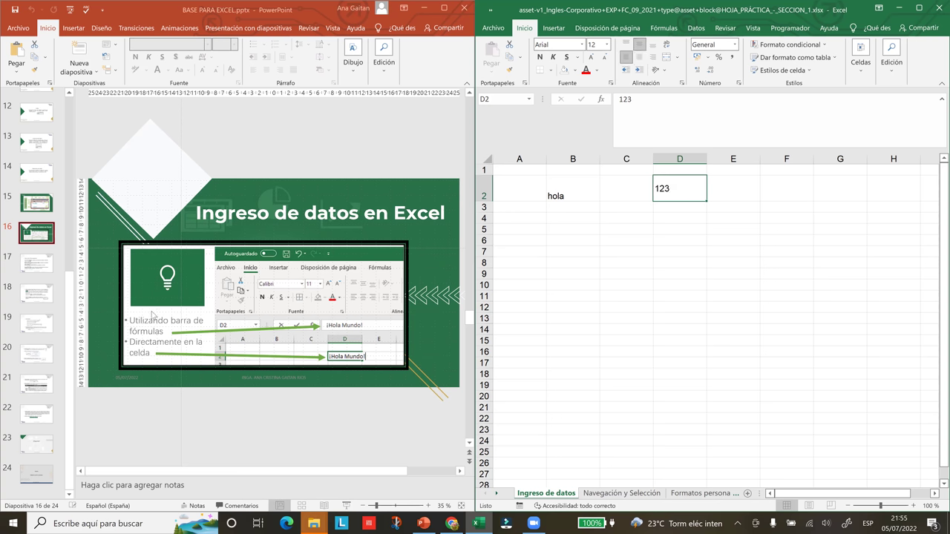
Switch to PowerPoint and show slide 17 on the parts of the title bar.
{"action": "left_click", "coordinate": [33, 274]}
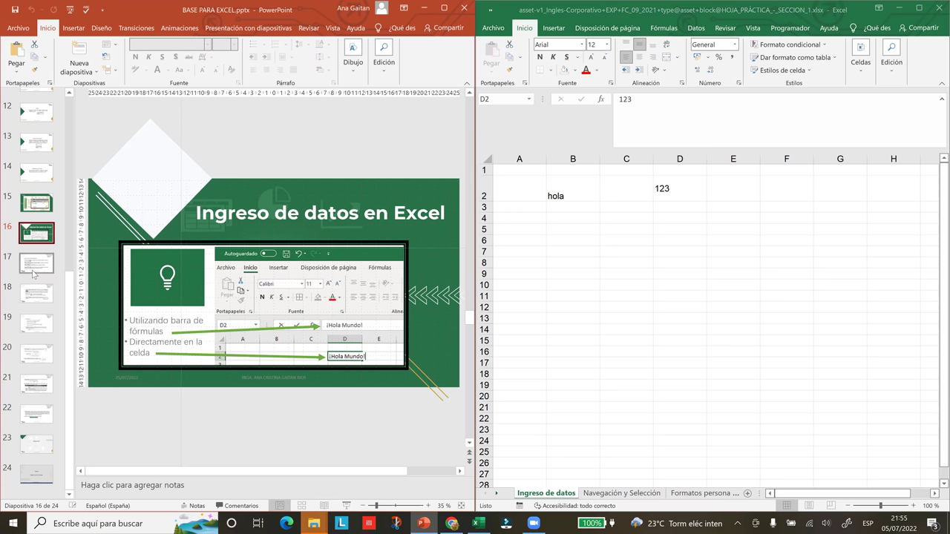
{"action": "left_click", "coordinate": [33, 265]}
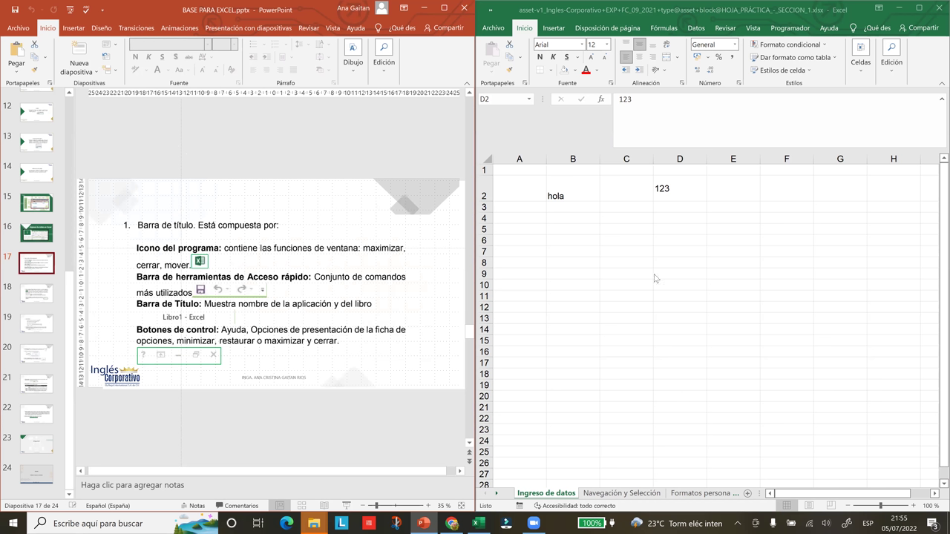
Return to Excel and save the workbook as Practica1 in the CLASE 1 LUNES folder, keeping the Libro de Excel type.
{"action": "left_click", "coordinate": [503, 31]}
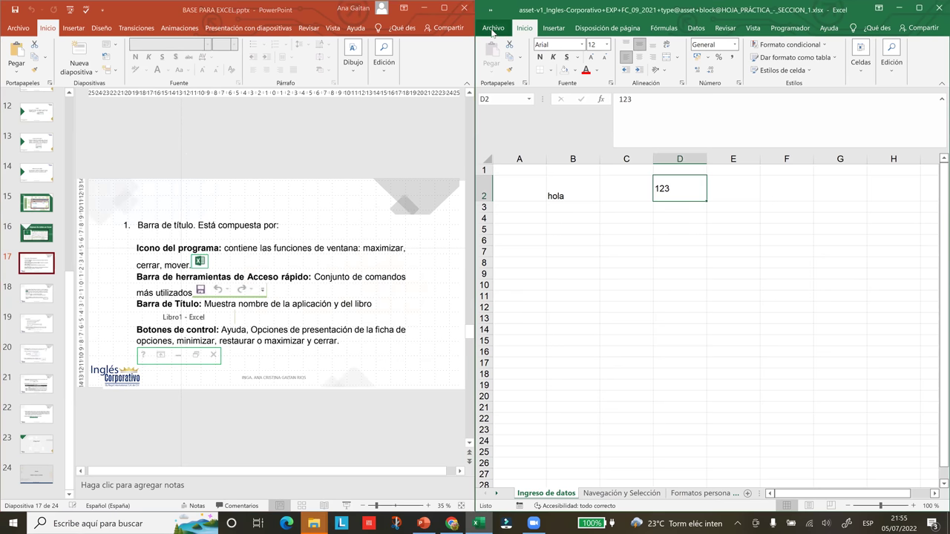
{"action": "left_click", "coordinate": [492, 30]}
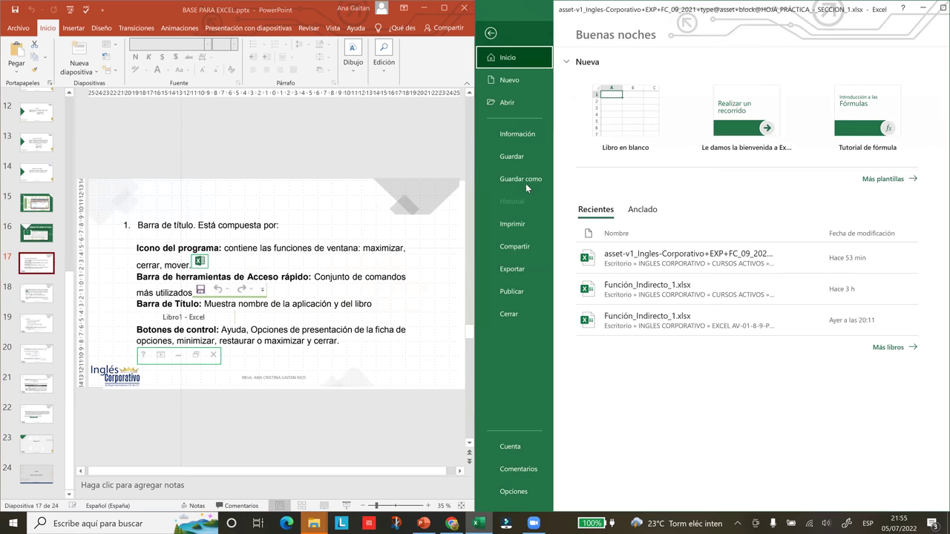
{"action": "left_click", "coordinate": [526, 183]}
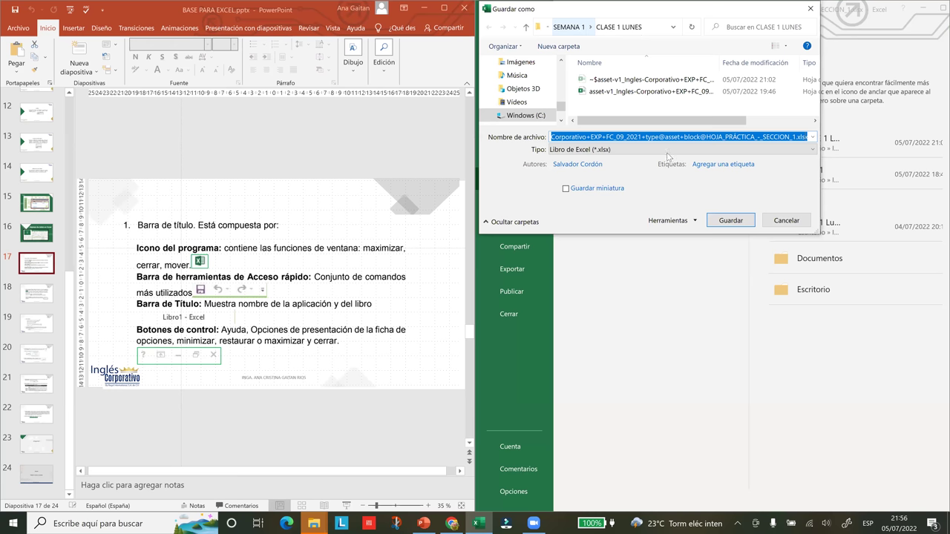
{"action": "key", "text": "BackSpace"}
{"action": "type", "text": "Pr"}
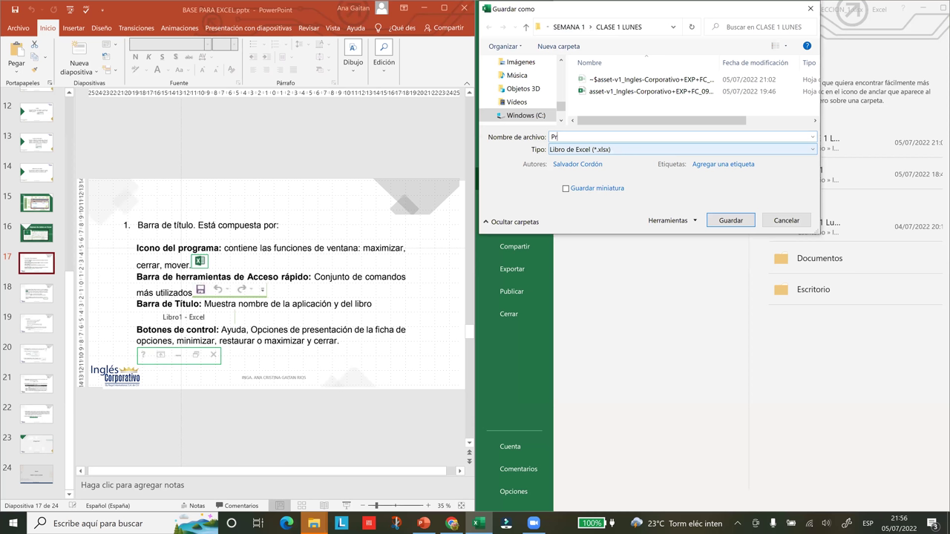
{"action": "type", "text": "actica1"}
{"action": "key", "text": "shift+Tab"}
{"action": "left_click", "coordinate": [731, 224]}
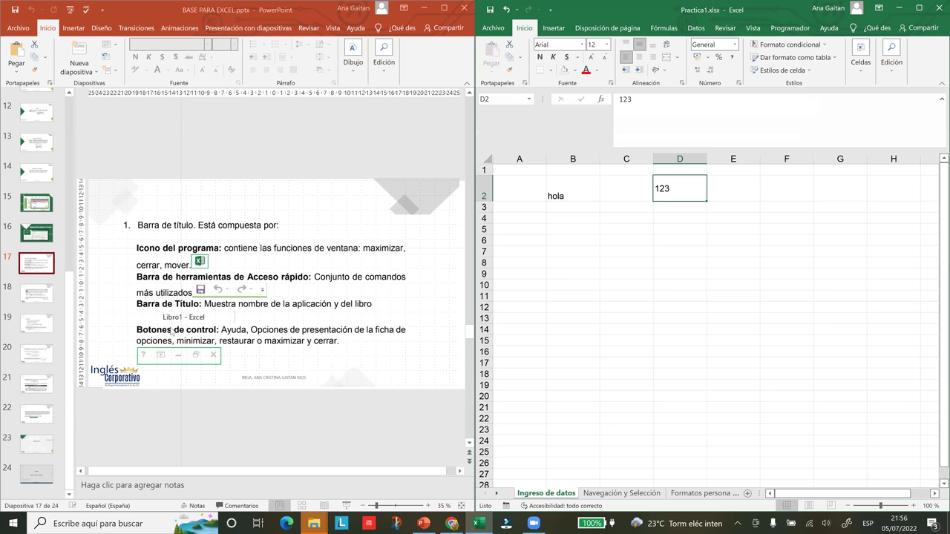
Switch to PowerPoint and show slide 18 on the ribbon tabs and the name box.
{"action": "left_click", "coordinate": [41, 301]}
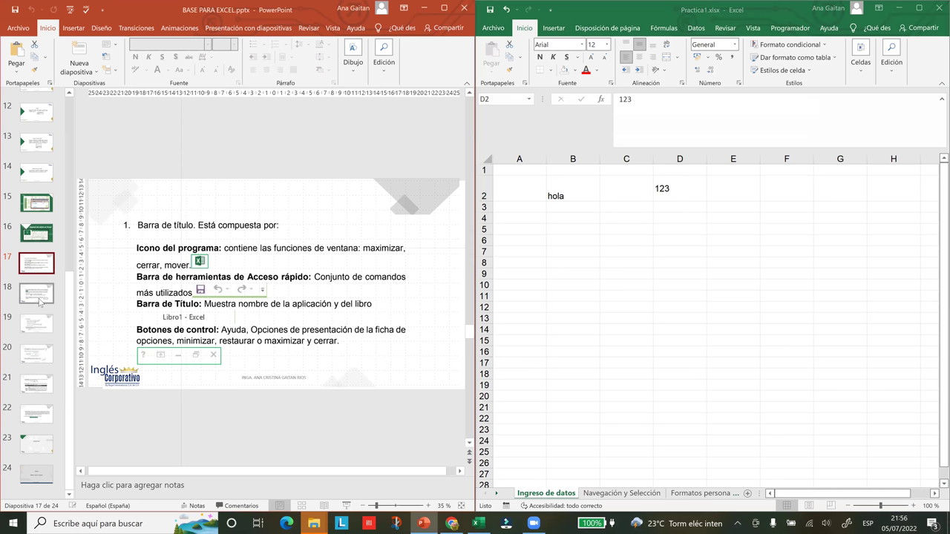
{"action": "left_click", "coordinate": [41, 301]}
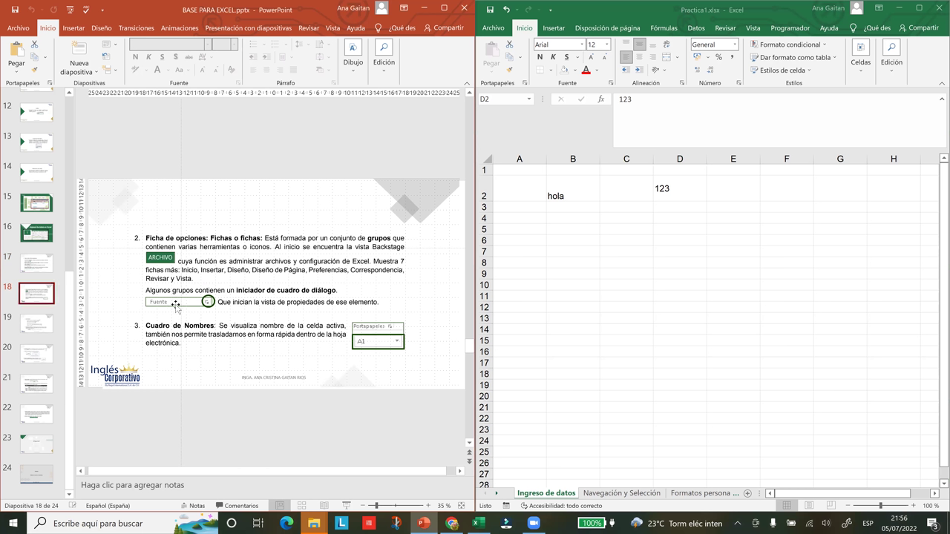
Maximize the Excel window and format the text in cell B2 with the Algerian font at size 72.
{"action": "left_click", "coordinate": [570, 196]}
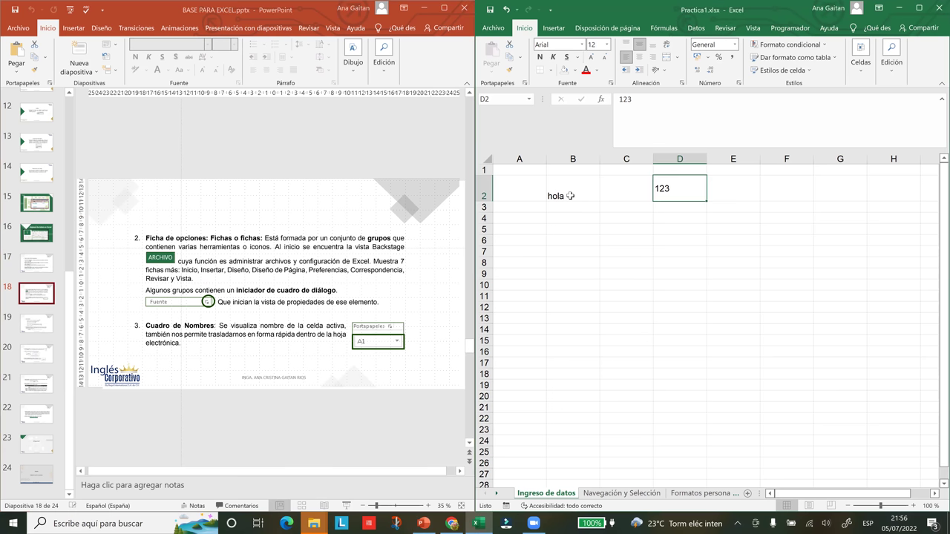
{"action": "left_click", "coordinate": [570, 196]}
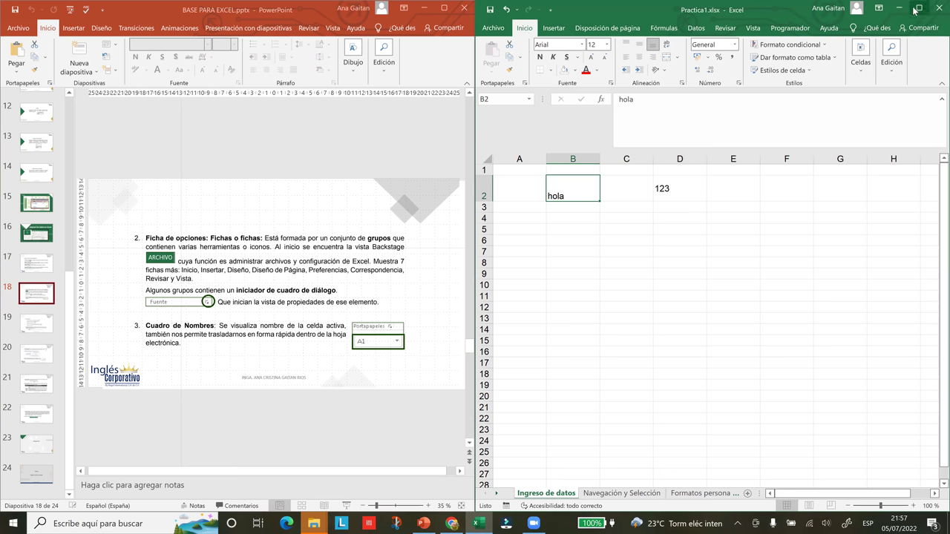
{"action": "key", "text": "super+Up"}
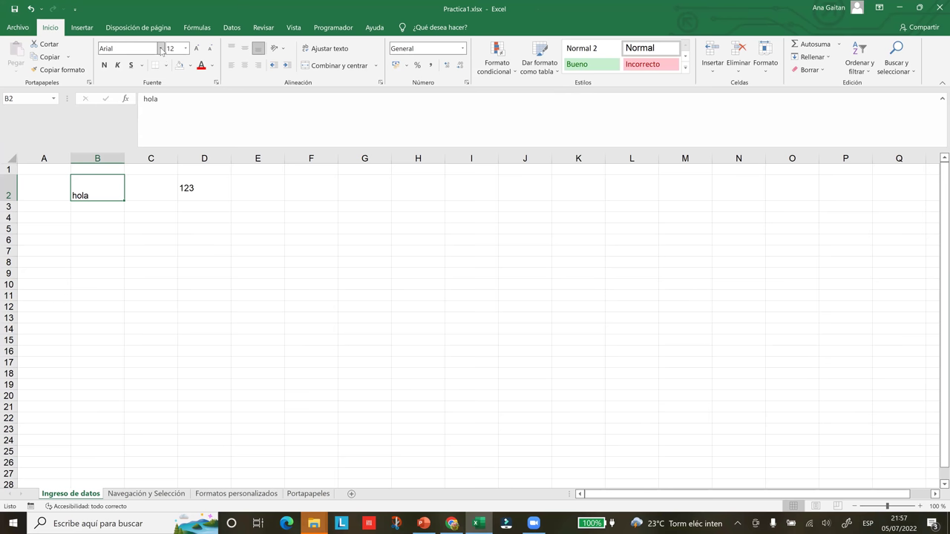
{"action": "left_click", "coordinate": [161, 49]}
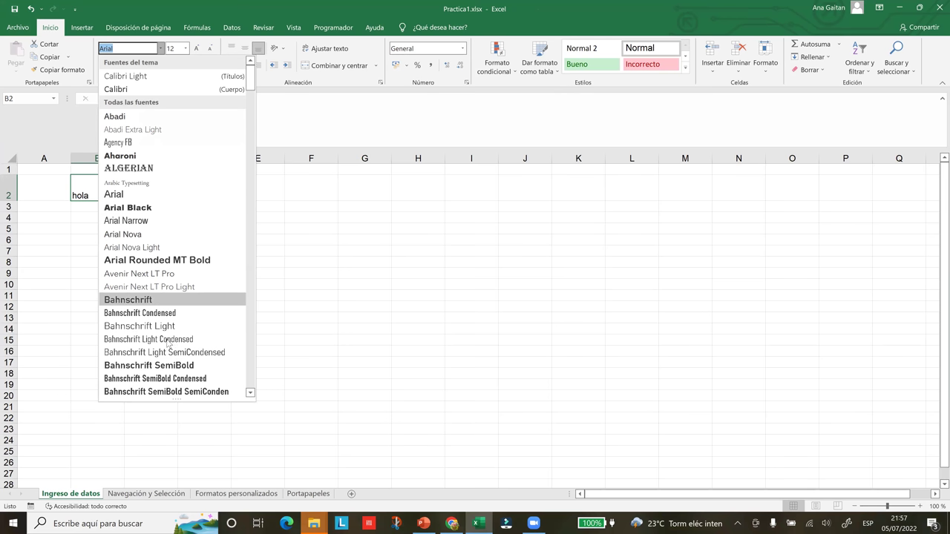
{"action": "left_click", "coordinate": [163, 169]}
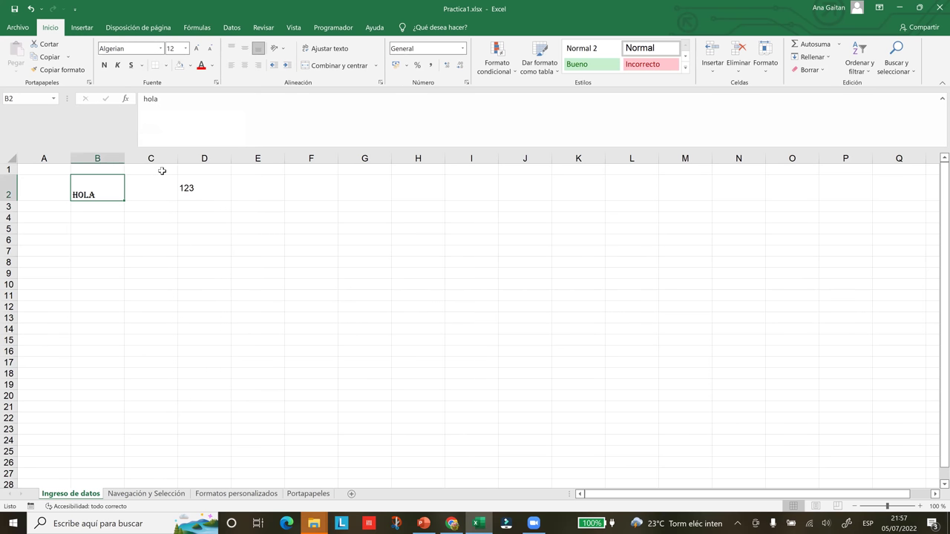
{"action": "left_click", "coordinate": [186, 48]}
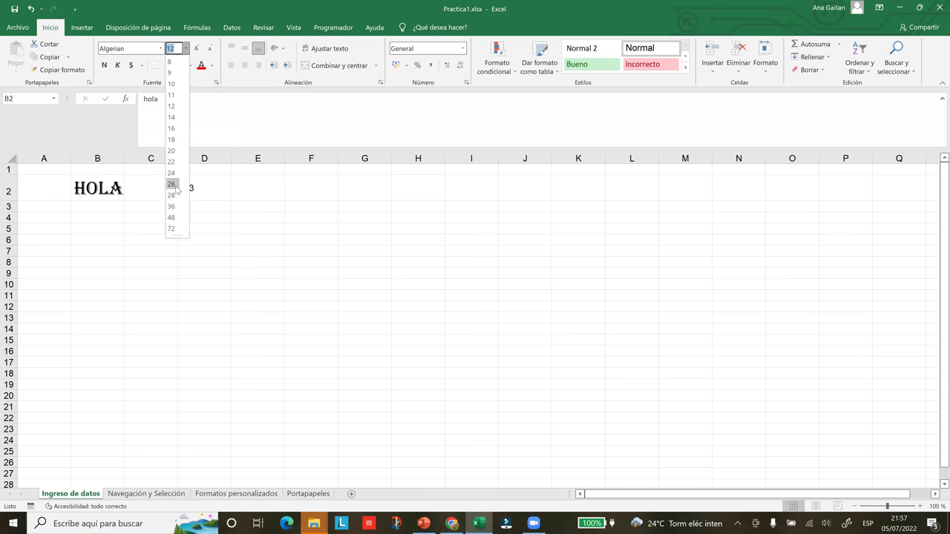
{"action": "left_click", "coordinate": [176, 230]}
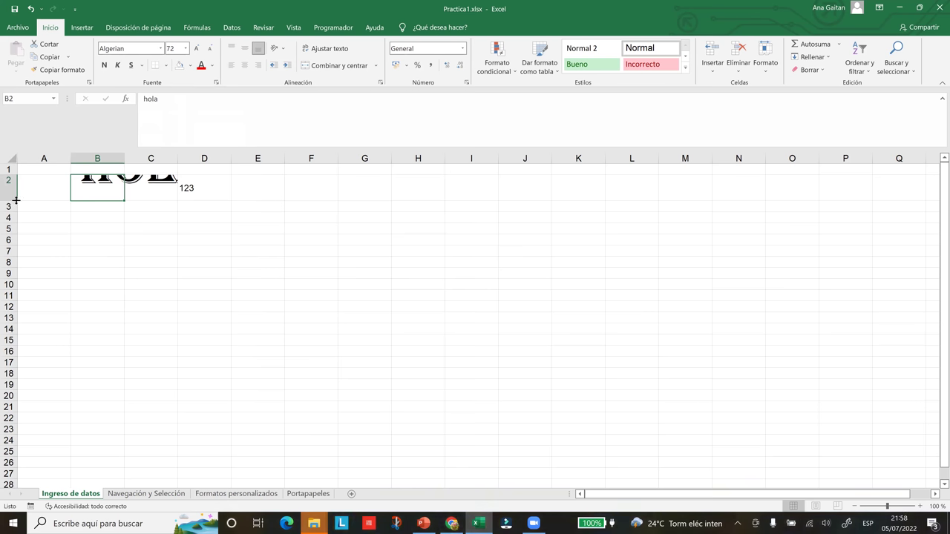
Increase the height of row 2 and the width of column B so the enlarged text in B2 fits.
{"action": "left_click_drag", "start_coordinate": [9, 201], "coordinate": [11, 244]}
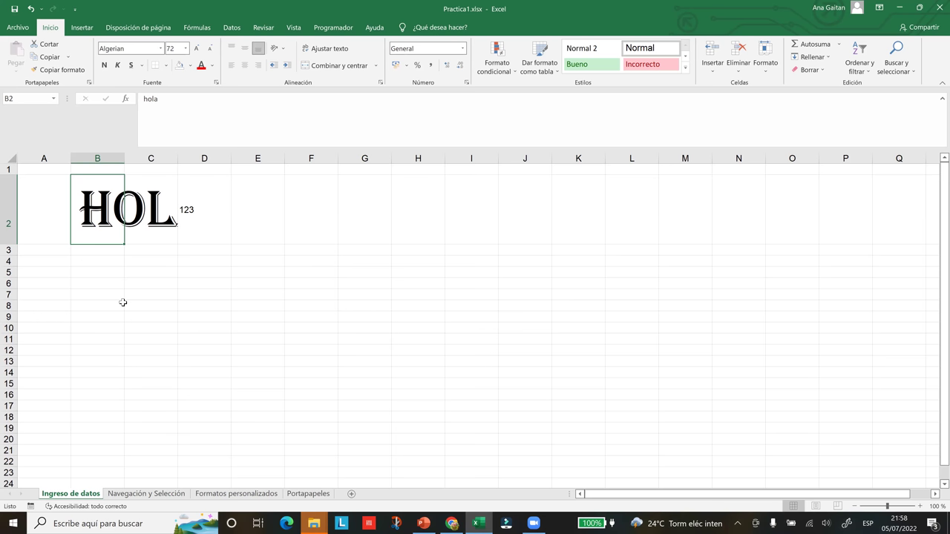
{"action": "left_click", "coordinate": [181, 305]}
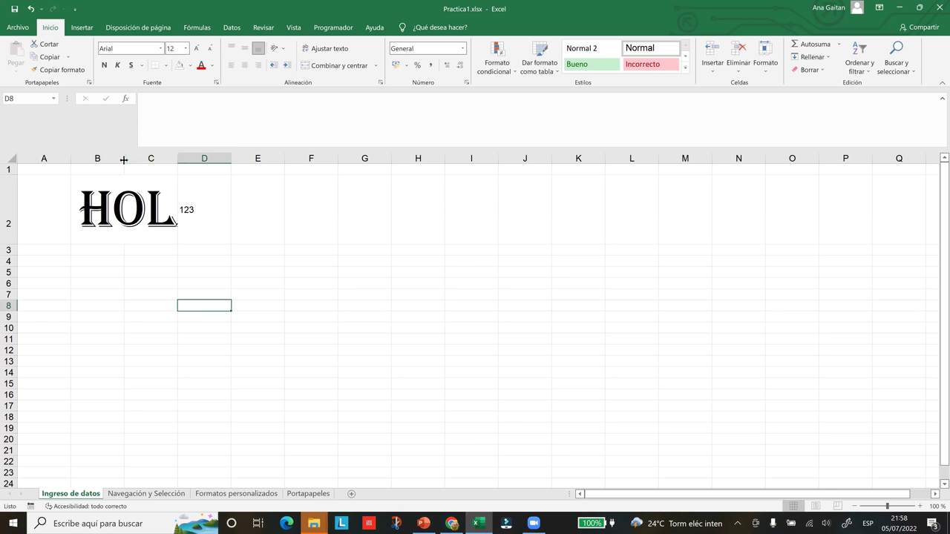
{"action": "left_click_drag", "start_coordinate": [124, 159], "coordinate": [234, 170]}
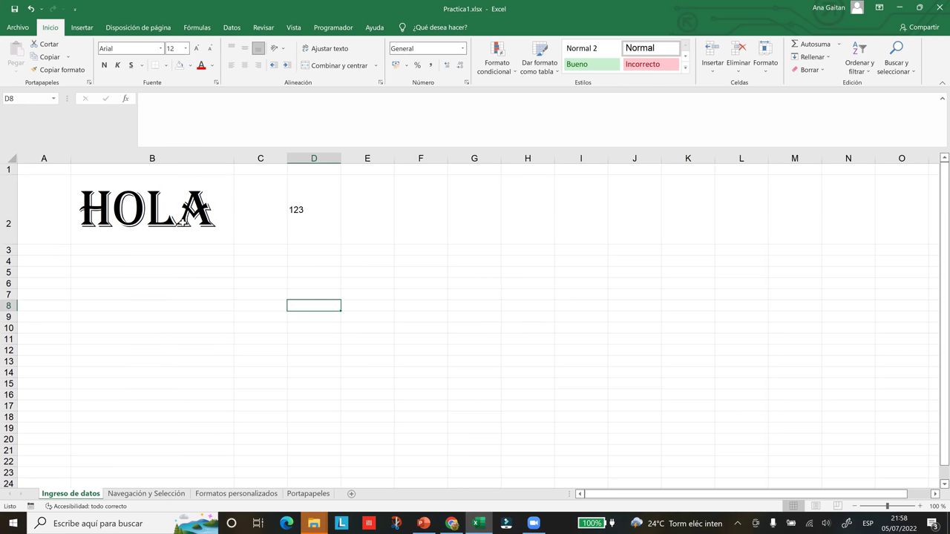
{"action": "left_click", "coordinate": [181, 222]}
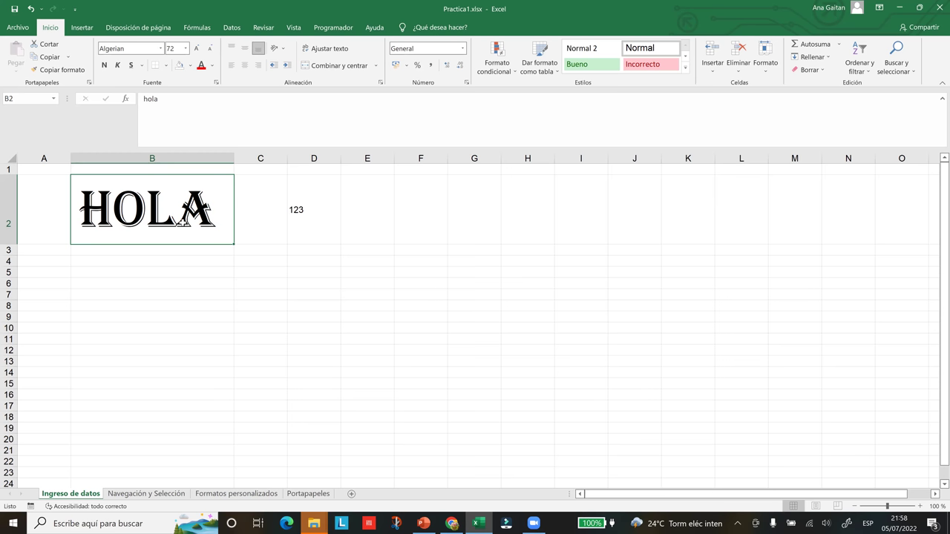
{"action": "left_click", "coordinate": [303, 291]}
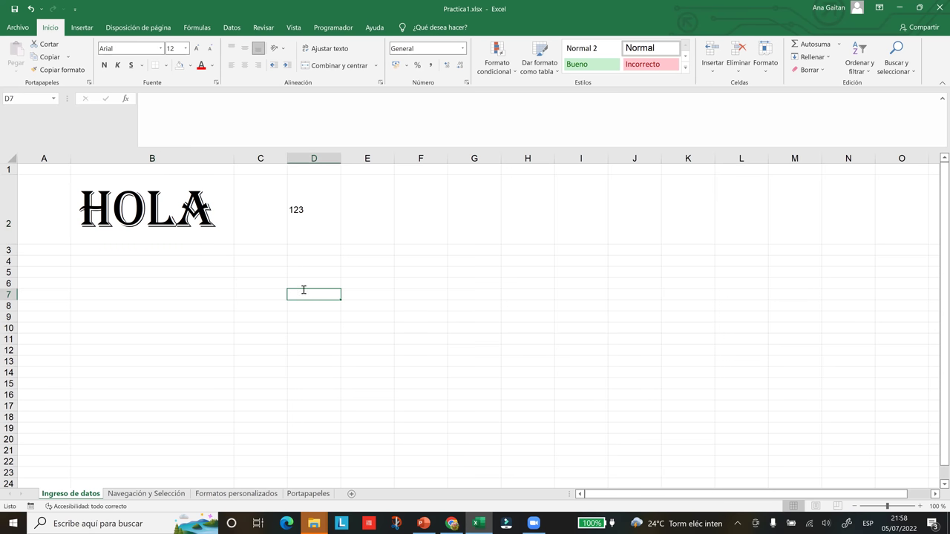
Enter the text "Hola mundo bienvenidos" in cell D7.
{"action": "type", "text": "Hola mu"}
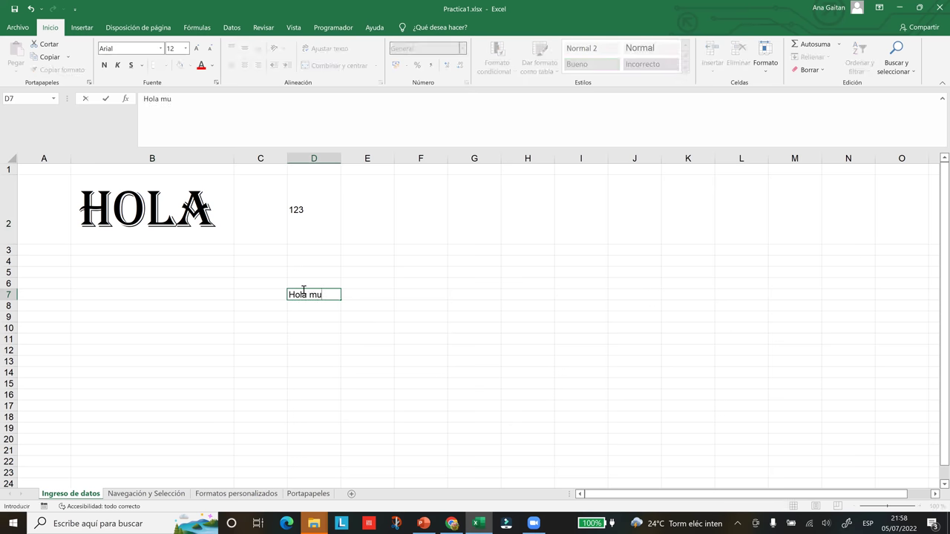
{"action": "type", "text": "ndo bienvenido"}
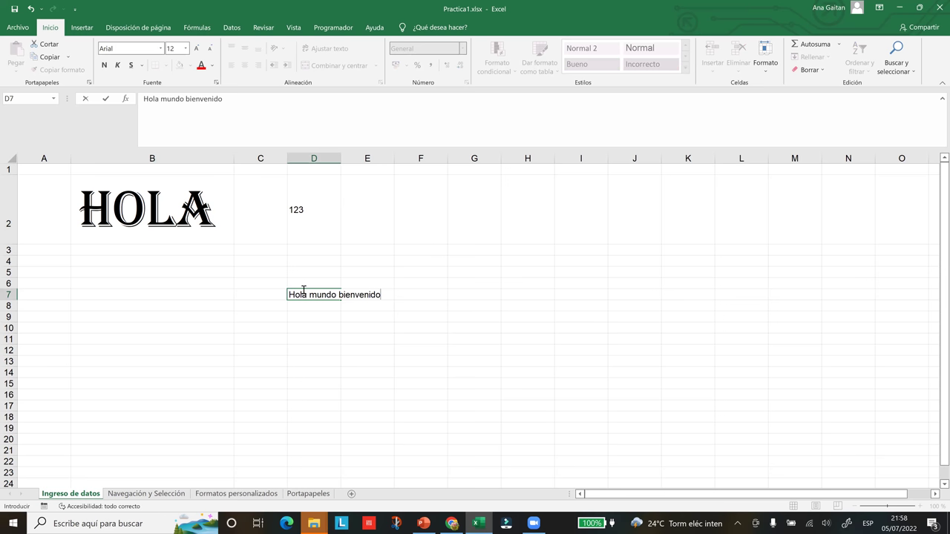
{"action": "type", "text": "s"}
{"action": "key", "text": "Return"}
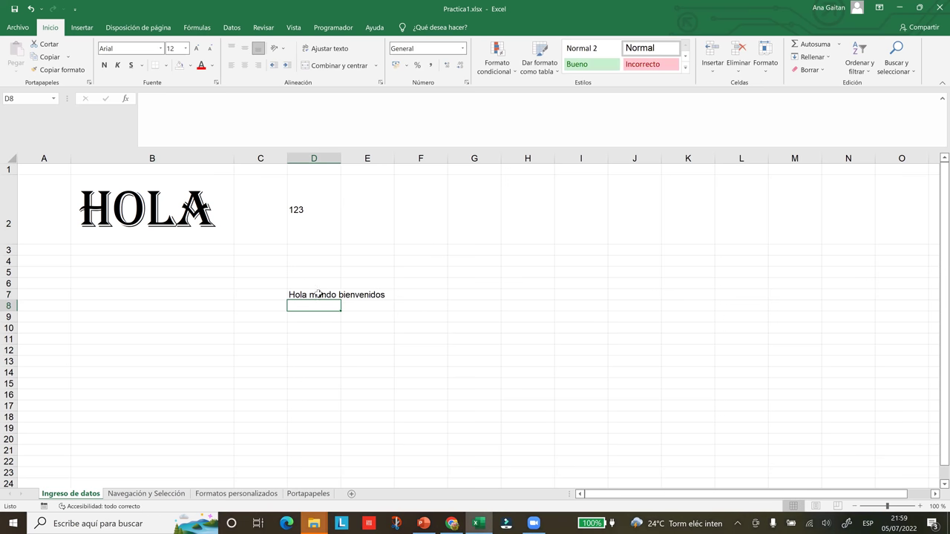
Examine cells D7 and E7 and column E to determine which cell holds the long text.
{"action": "left_click", "coordinate": [318, 295]}
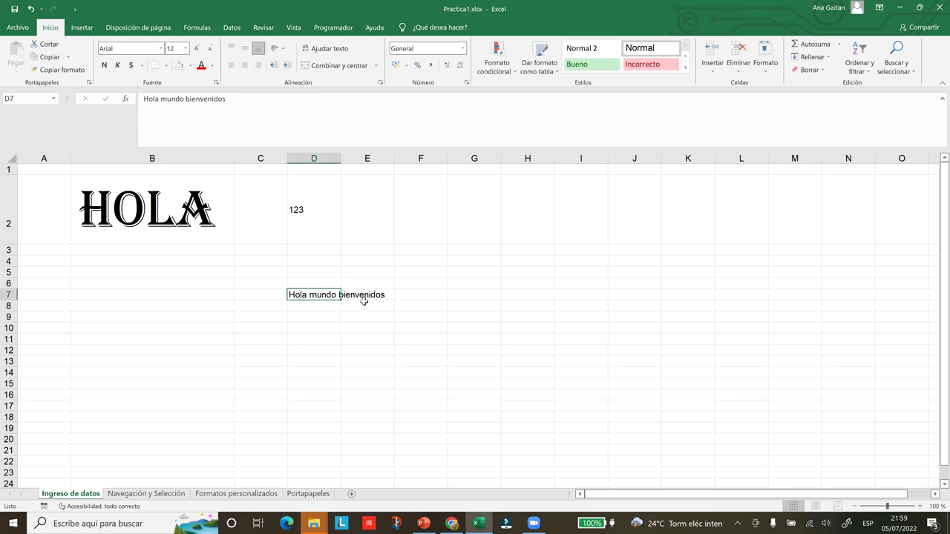
{"action": "left_click", "coordinate": [368, 299]}
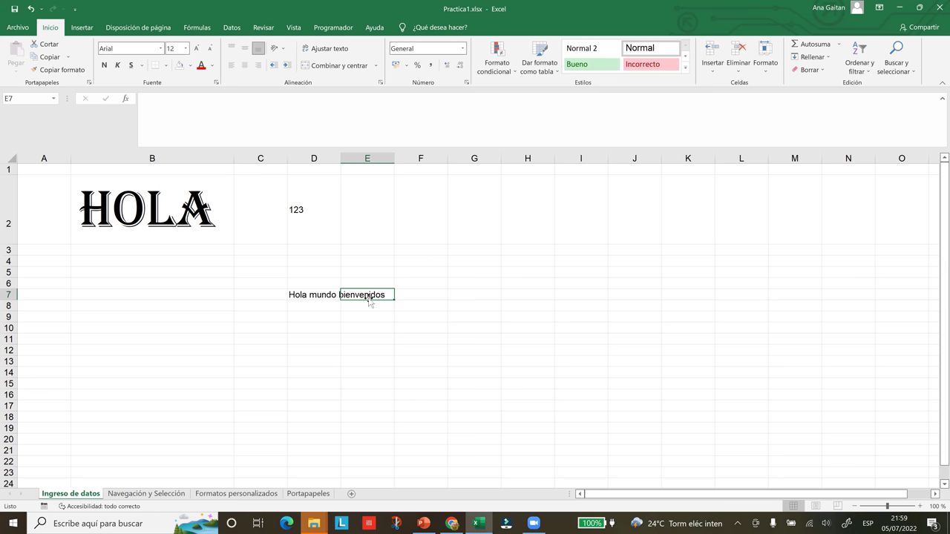
{"action": "left_click", "coordinate": [324, 293]}
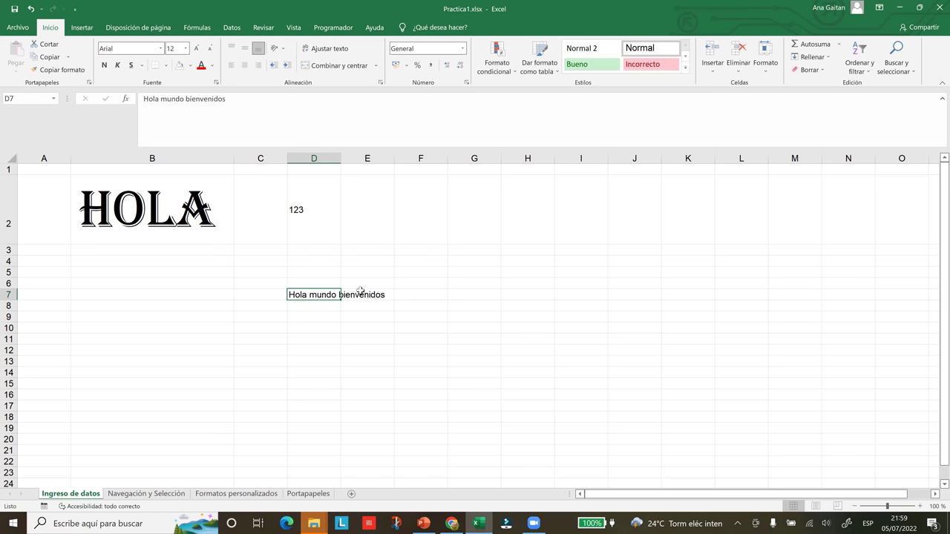
{"action": "left_click", "coordinate": [360, 291], "text": "shift"}
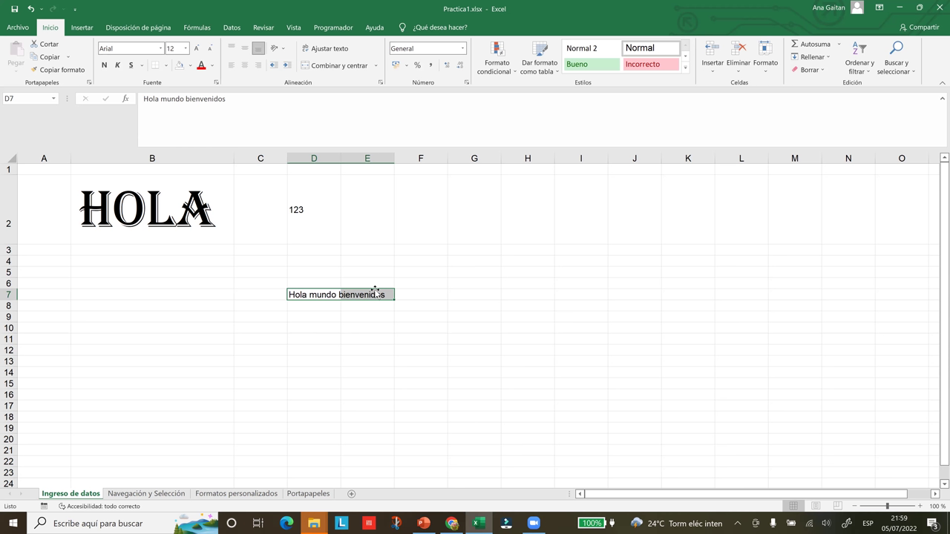
{"action": "left_click", "coordinate": [383, 305]}
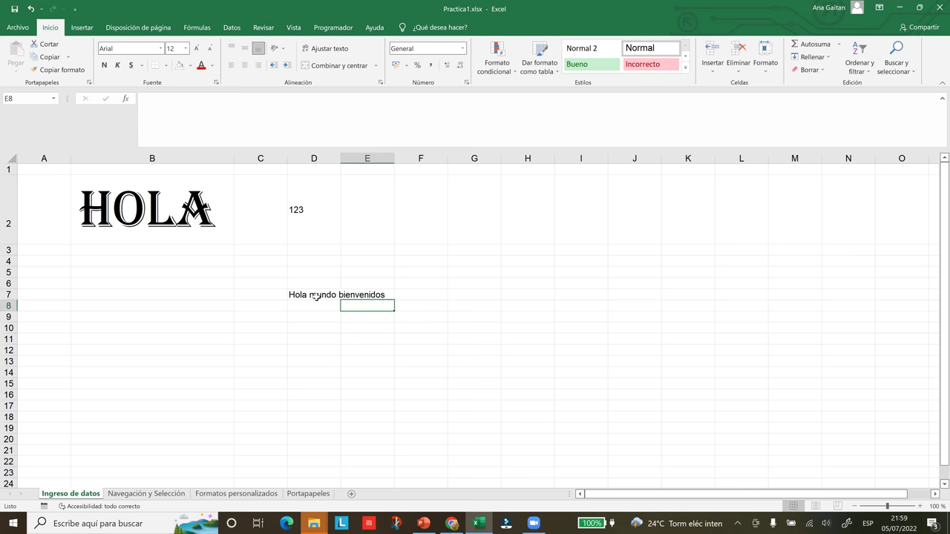
{"action": "left_click", "coordinate": [379, 295]}
{"action": "left_click", "coordinate": [382, 158]}
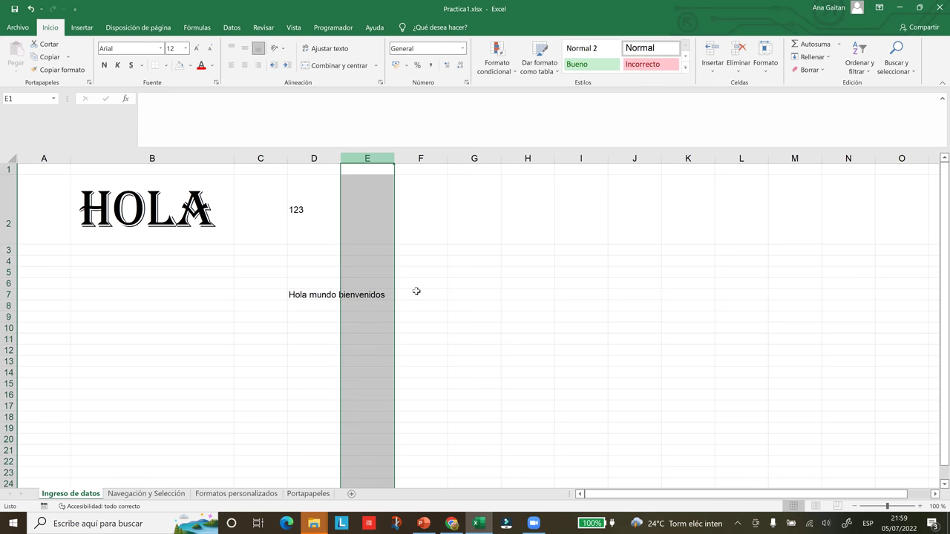
Enter the number 123 in cell F7.
{"action": "left_click", "coordinate": [421, 296]}
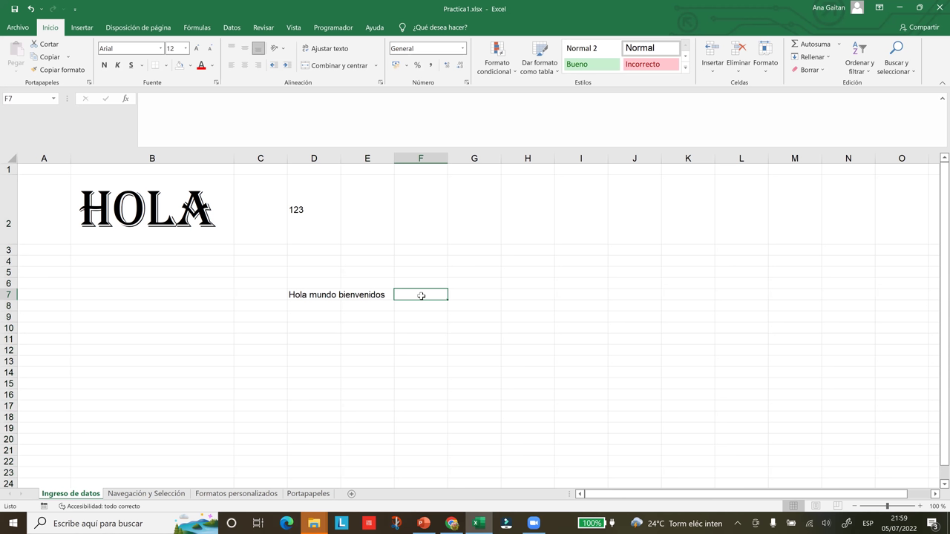
{"action": "type", "text": "123"}
{"action": "left_click", "coordinate": [438, 337]}
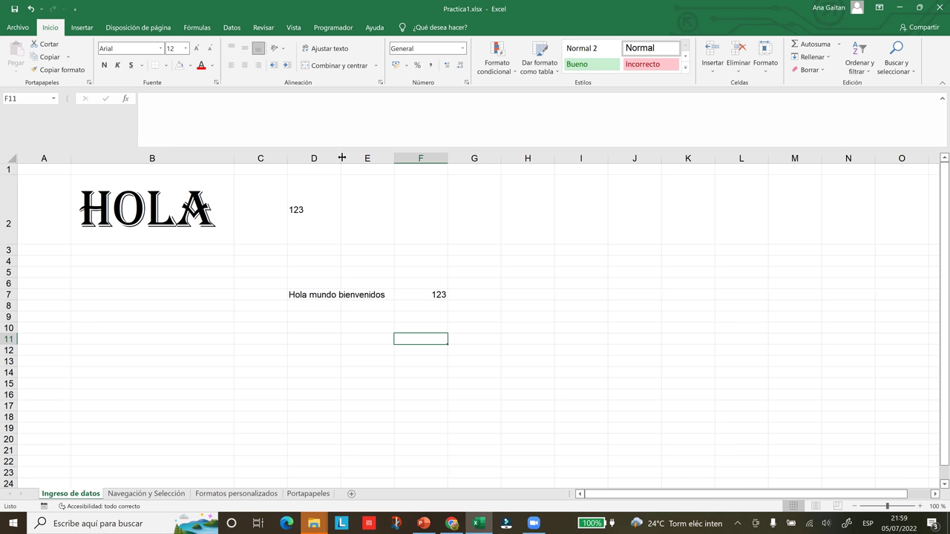
Widen column D so the text in D7 fits inside it, and check the contents of cell E7.
{"action": "left_click_drag", "start_coordinate": [342, 158], "coordinate": [409, 164]}
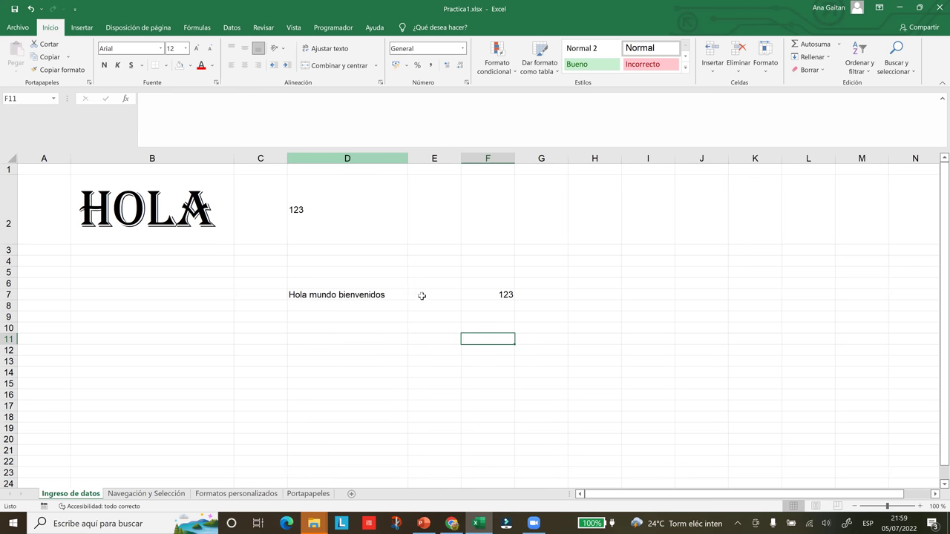
{"action": "left_click", "coordinate": [434, 158]}
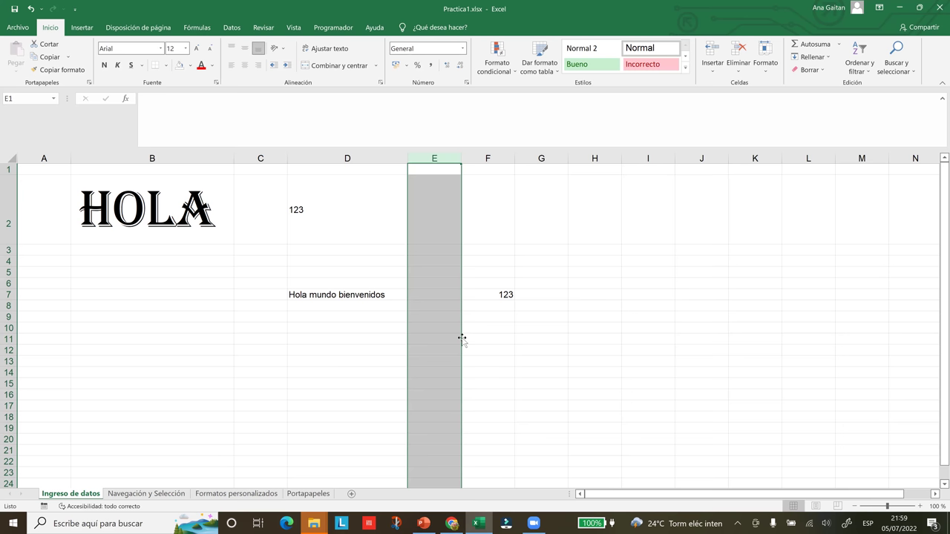
{"action": "left_click", "coordinate": [362, 297]}
{"action": "left_click", "coordinate": [446, 295]}
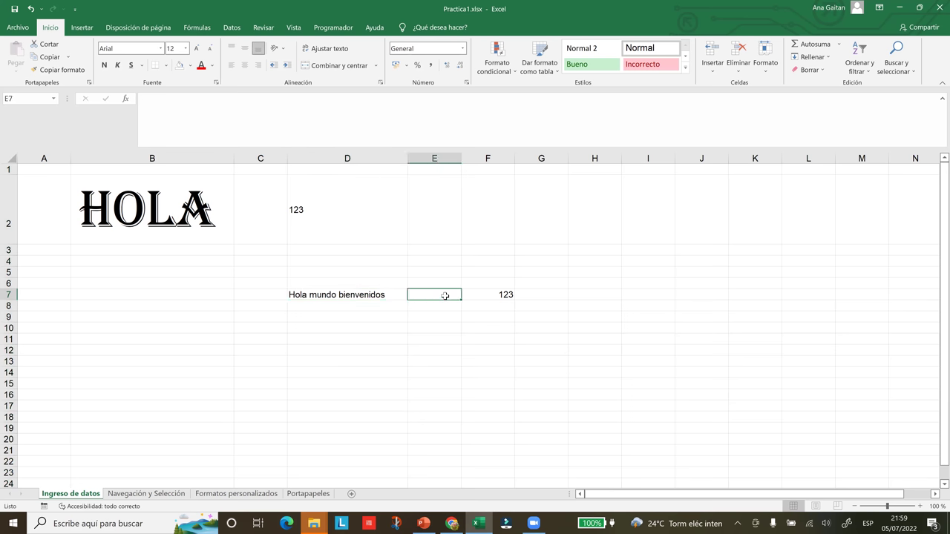
Narrow column D so the text in D7 extends past its edge, and enter 123 in cell E7.
{"action": "left_click_drag", "start_coordinate": [408, 162], "coordinate": [345, 165]}
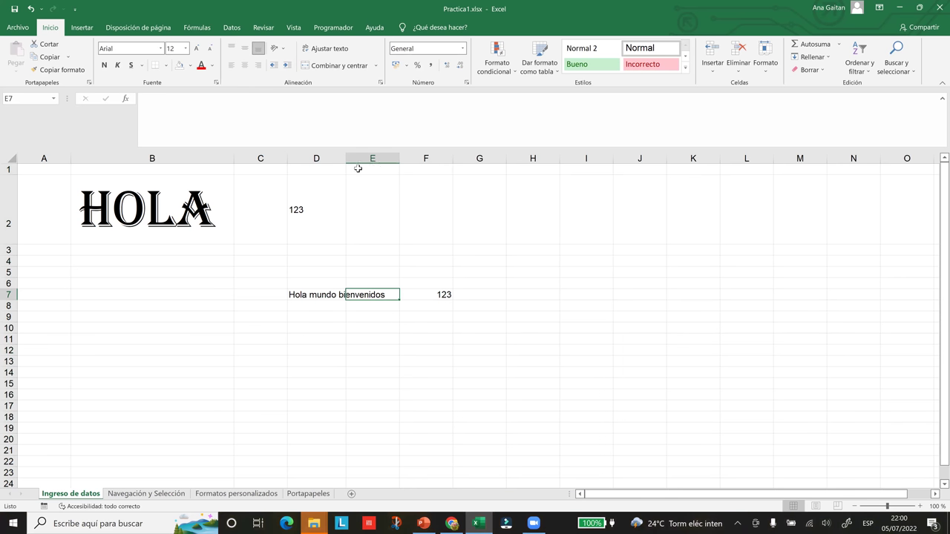
{"action": "left_click", "coordinate": [364, 307]}
{"action": "key", "text": "Return"}
{"action": "left_click", "coordinate": [316, 294]}
{"action": "left_click", "coordinate": [367, 296]}
{"action": "type", "text": "123"}
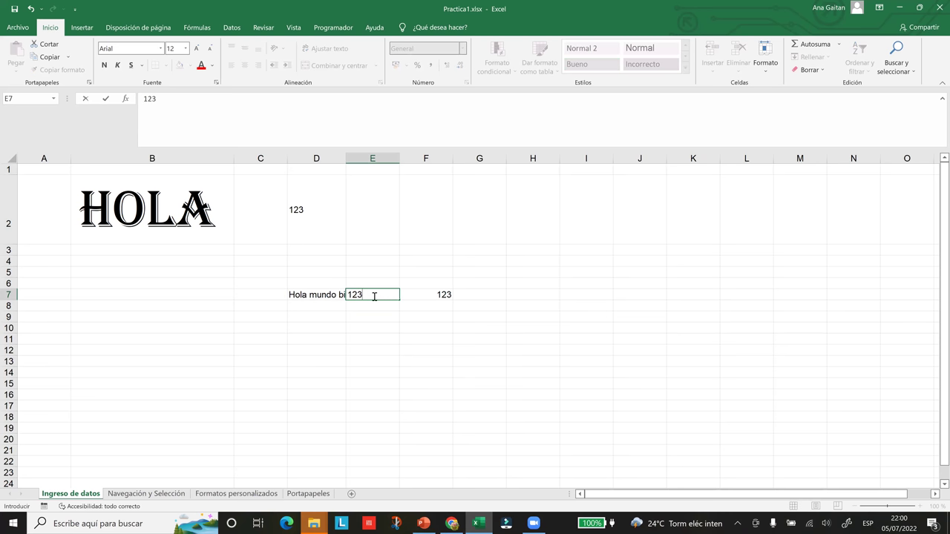
{"action": "key", "text": "Return"}
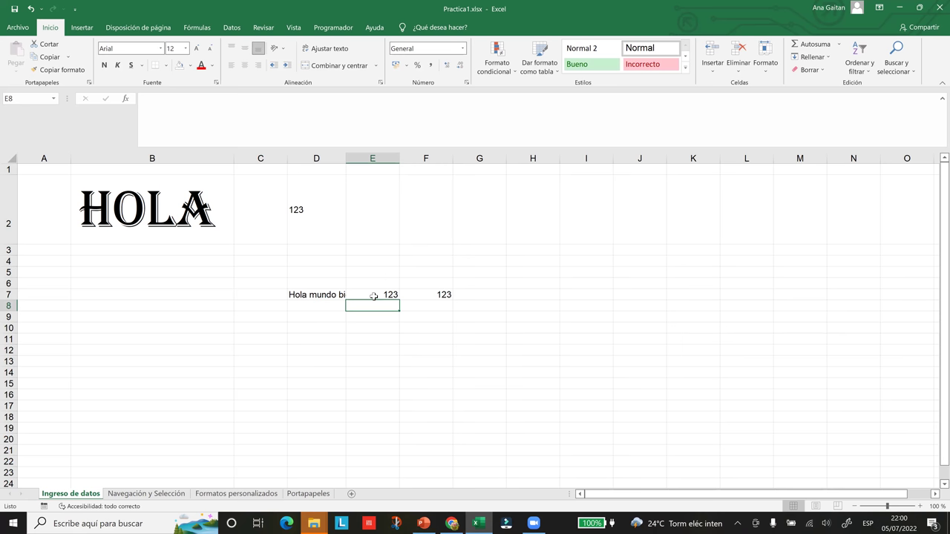
Wrap the text in cell D7 so it fits within the column, and check the height of row 7.
{"action": "left_click", "coordinate": [332, 294]}
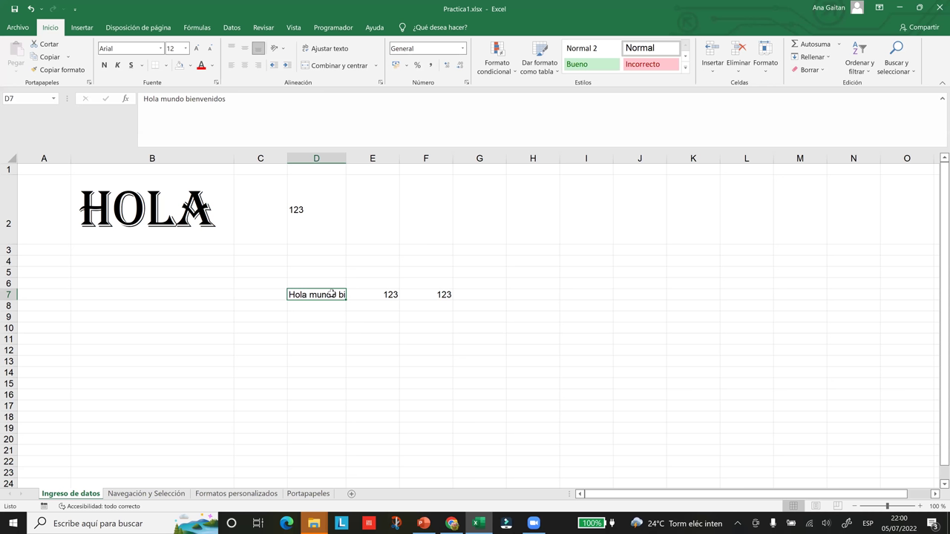
{"action": "left_click", "coordinate": [326, 48]}
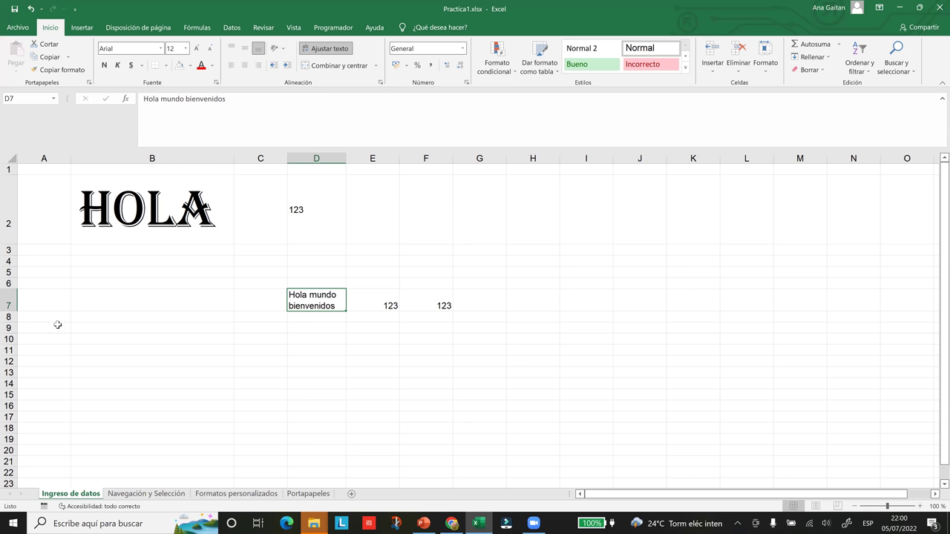
{"action": "left_click", "coordinate": [5, 303]}
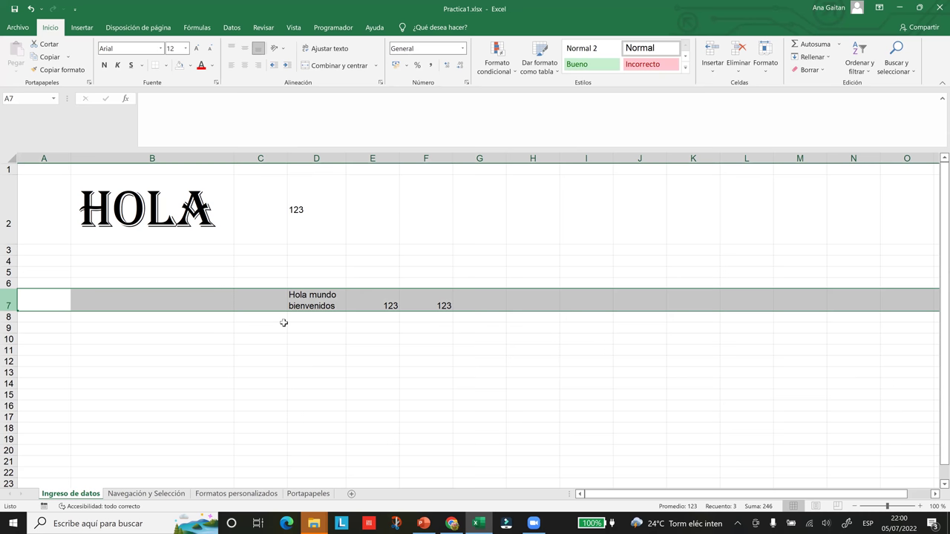
{"action": "left_click", "coordinate": [324, 302]}
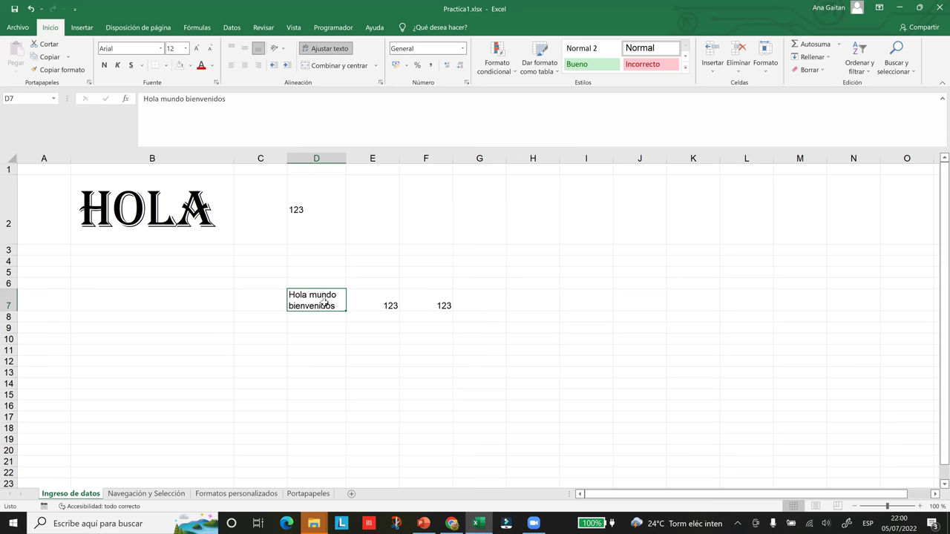
{"action": "left_click", "coordinate": [364, 304]}
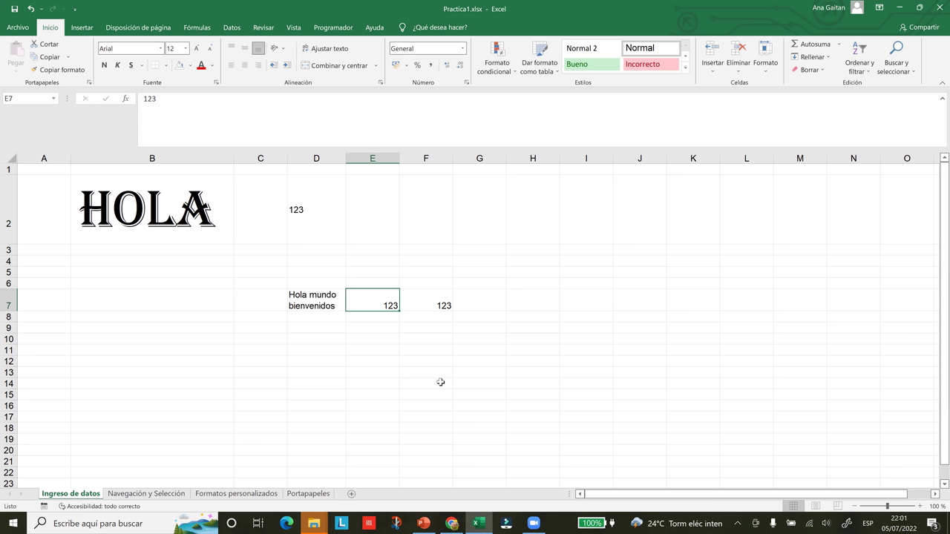
{"action": "left_click", "coordinate": [432, 302]}
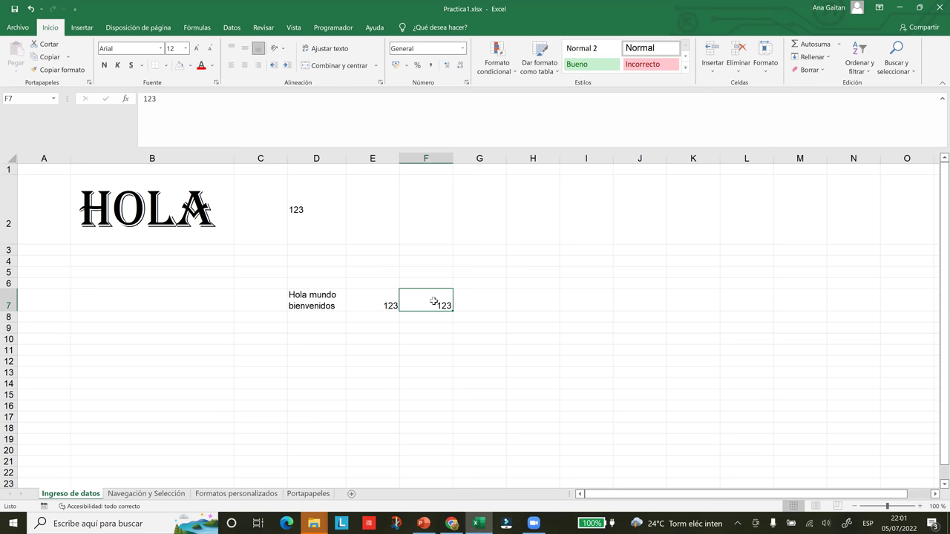
{"action": "left_click", "coordinate": [434, 332]}
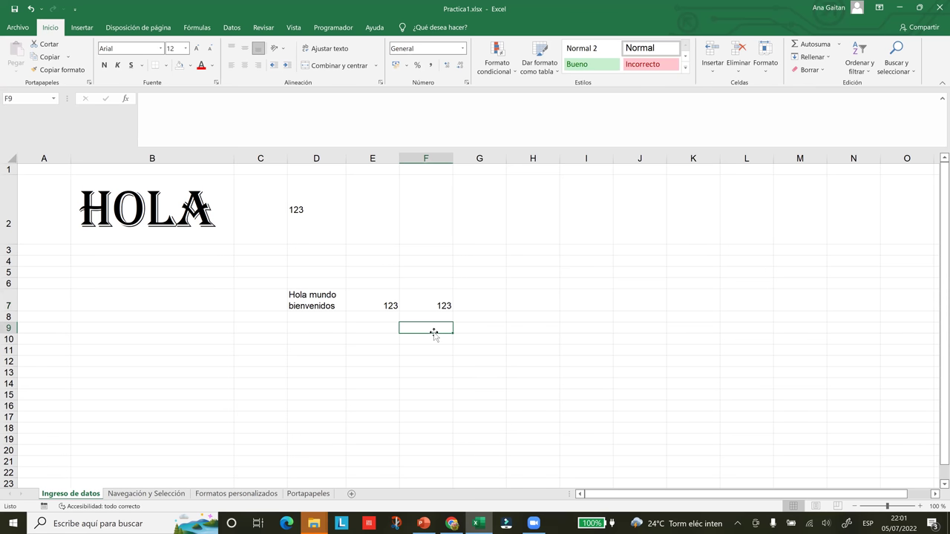
{"action": "left_click", "coordinate": [437, 296]}
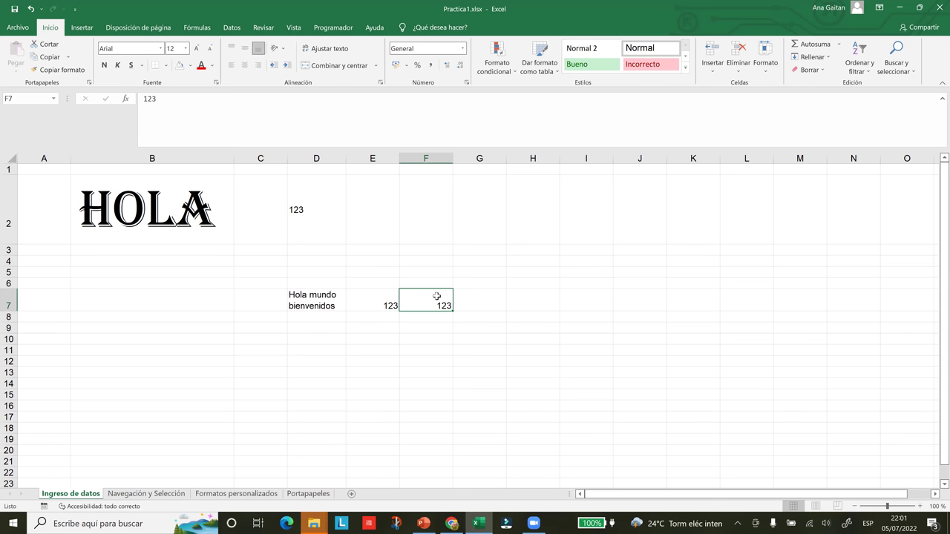
{"action": "left_click", "coordinate": [389, 303]}
{"action": "left_click", "coordinate": [330, 306]}
{"action": "left_click", "coordinate": [389, 304]}
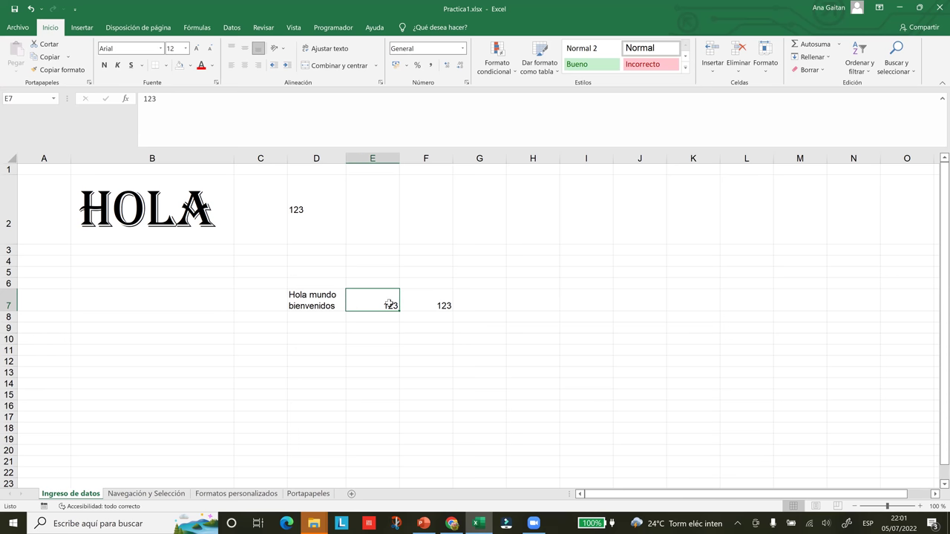